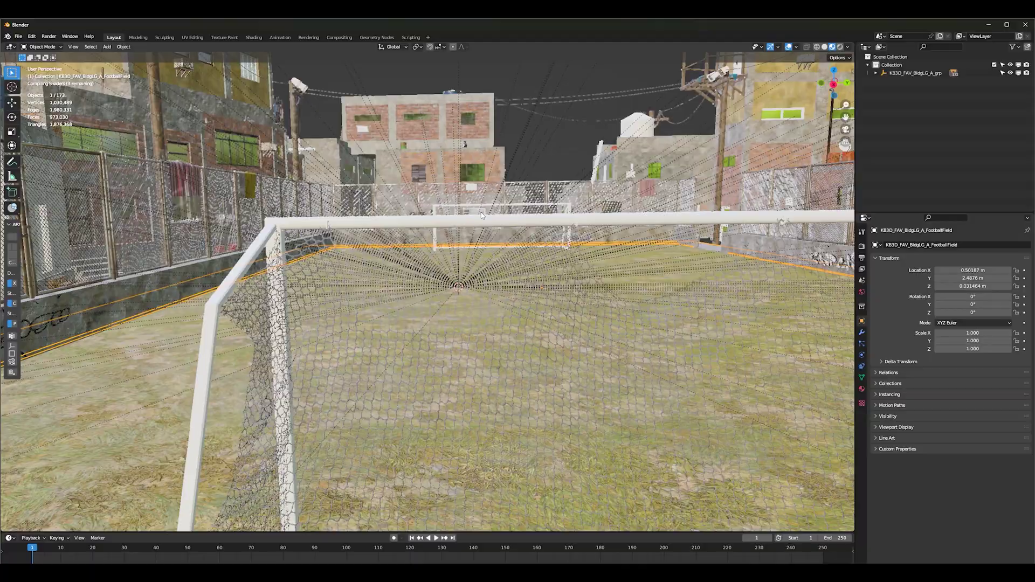
Step: Frame the whole favela block and orbit to a higher view looking down over it
key(Home)
scroll(467, 262, up, 8)
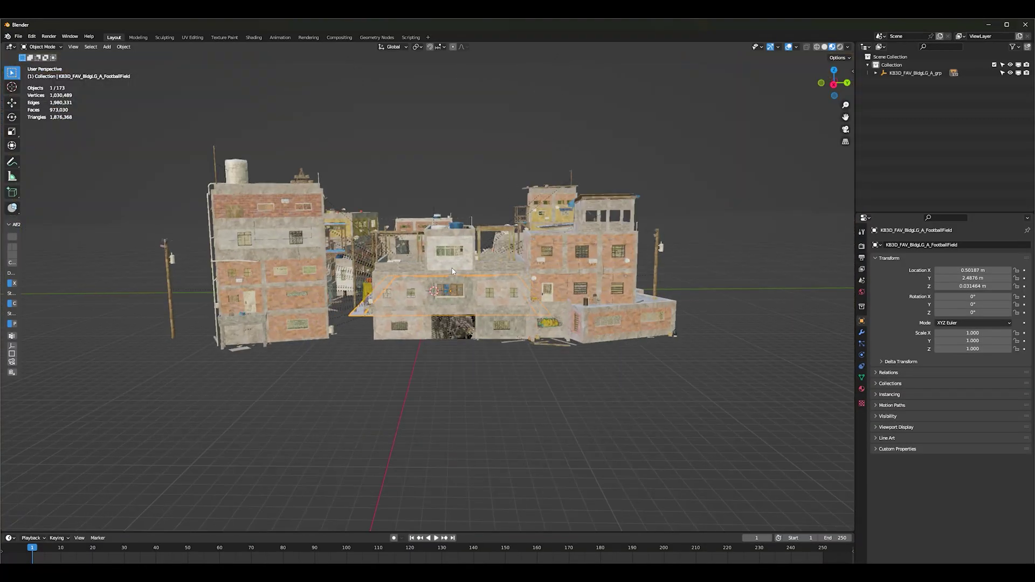
middle_drag(467, 263, 424, 387)
scroll(400, 396, up, 3)
scroll(400, 396, down, 4)
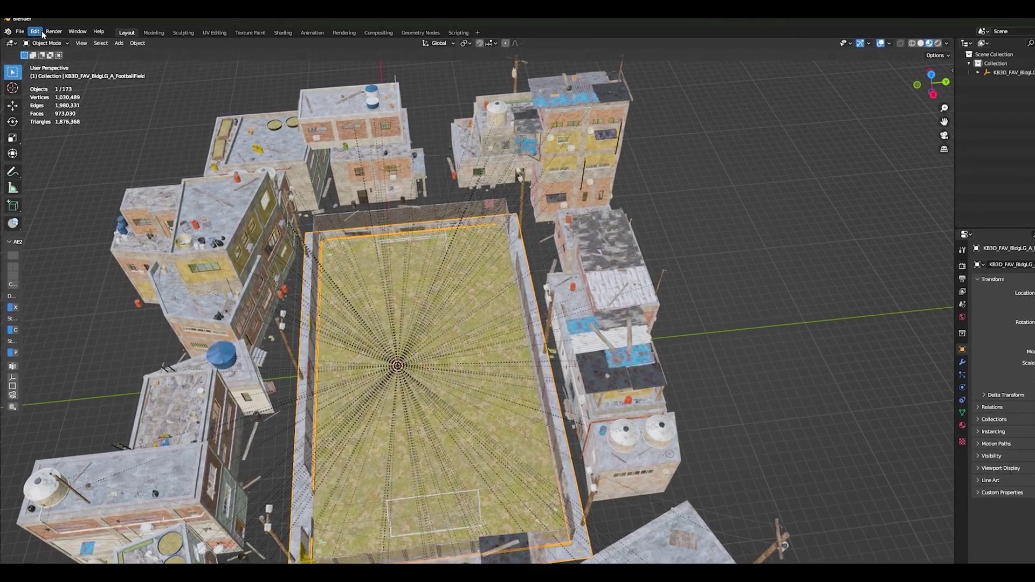
Step: Filter Preferences add-ons by 'camer' to confirm Camera: Add Camera Rigs is enabled, then close Preferences
click(35, 36)
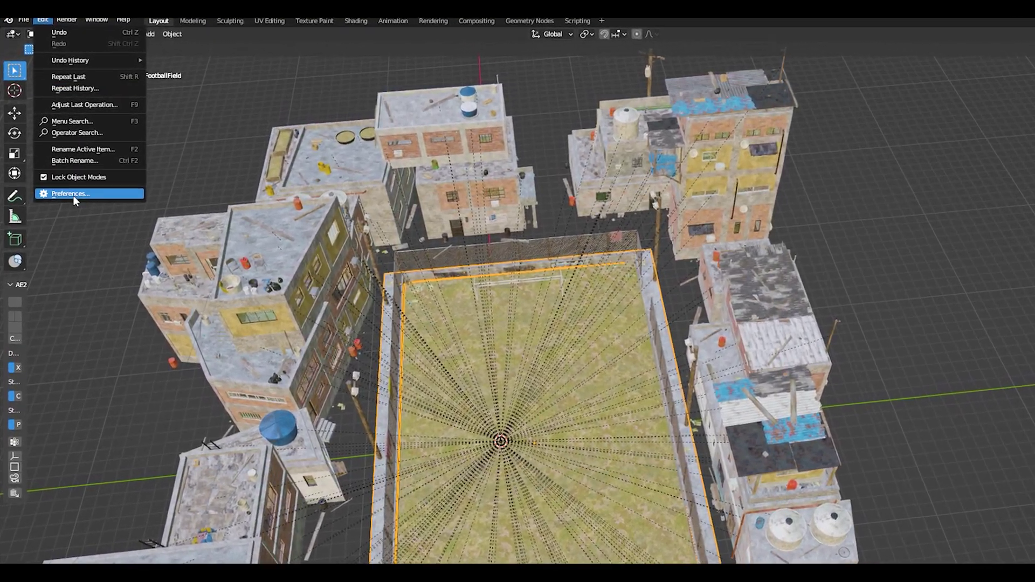
click(61, 177)
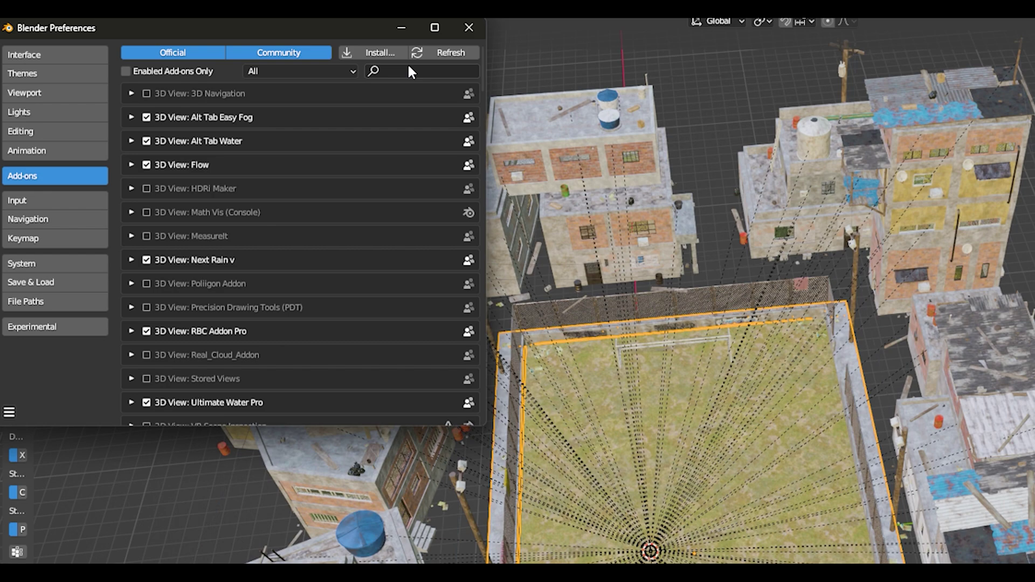
click(414, 72)
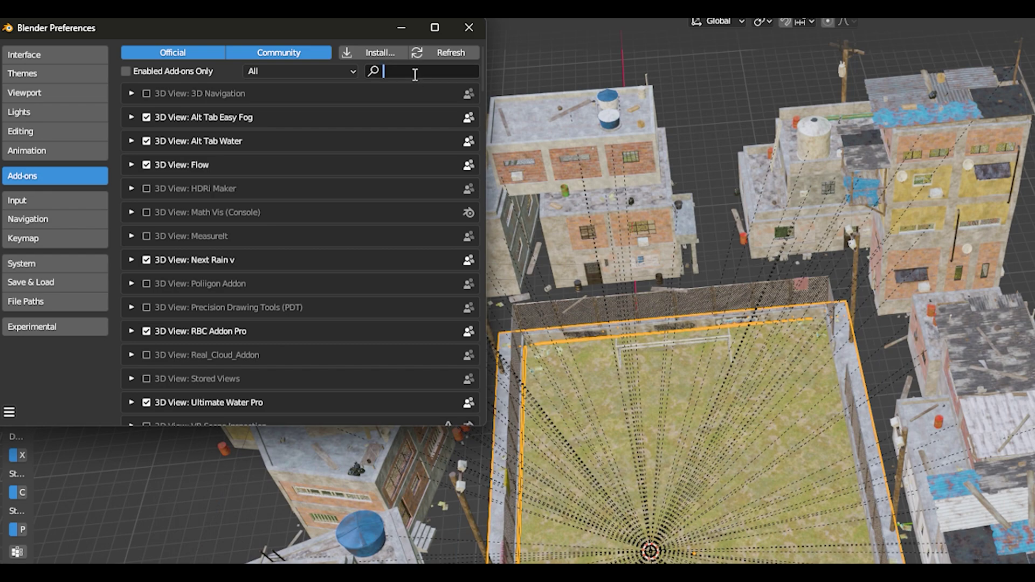
text(camera)
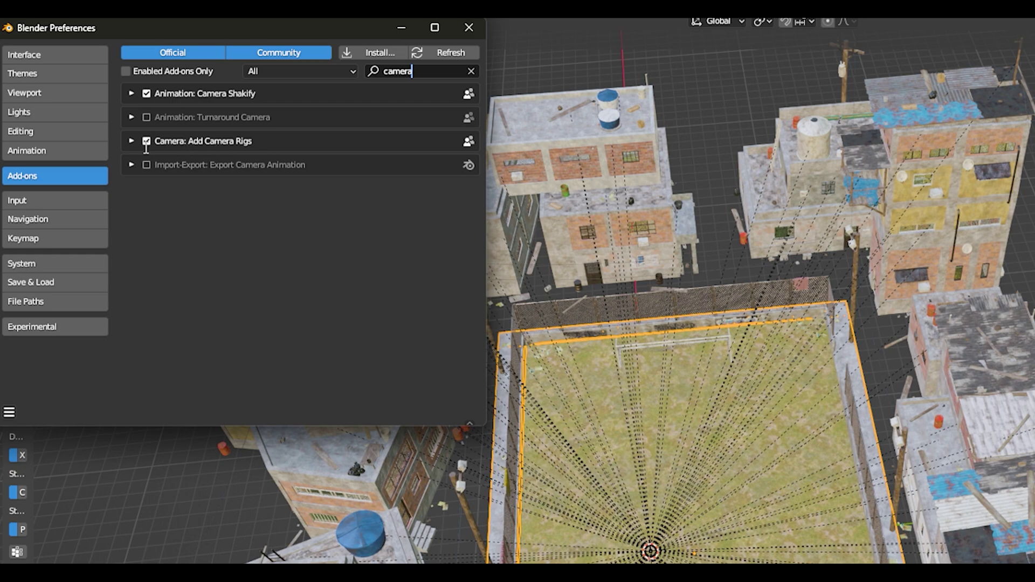
click(468, 28)
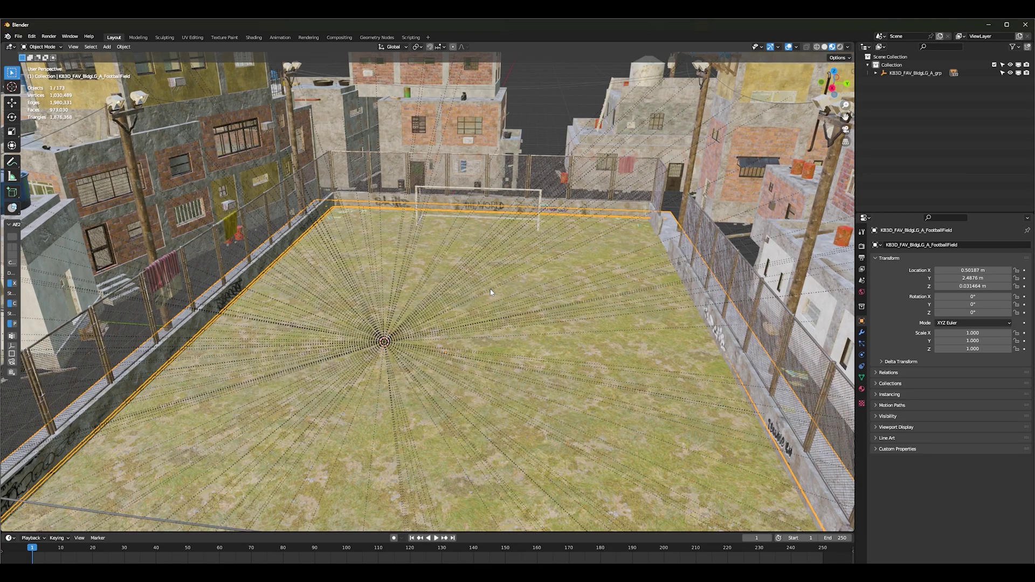
middle_drag(490, 293, 497, 291)
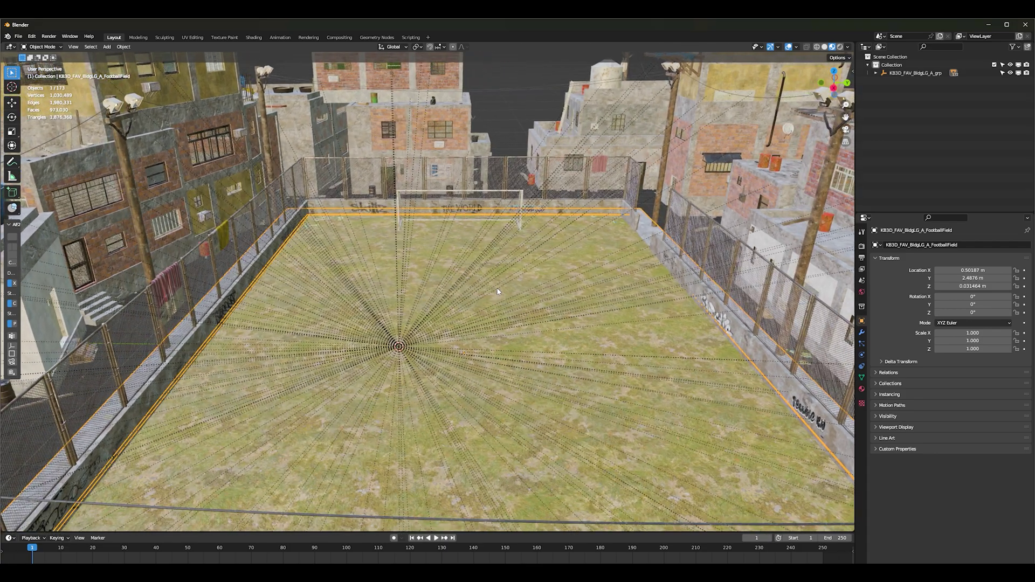
Step: Start File > Append and browse into the Downloads folder
click(19, 36)
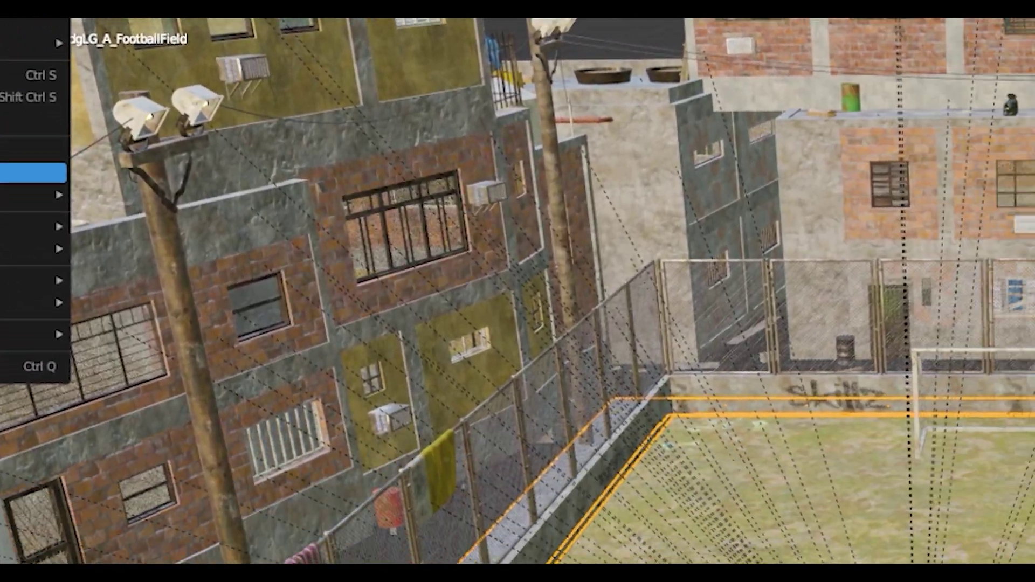
click(35, 103)
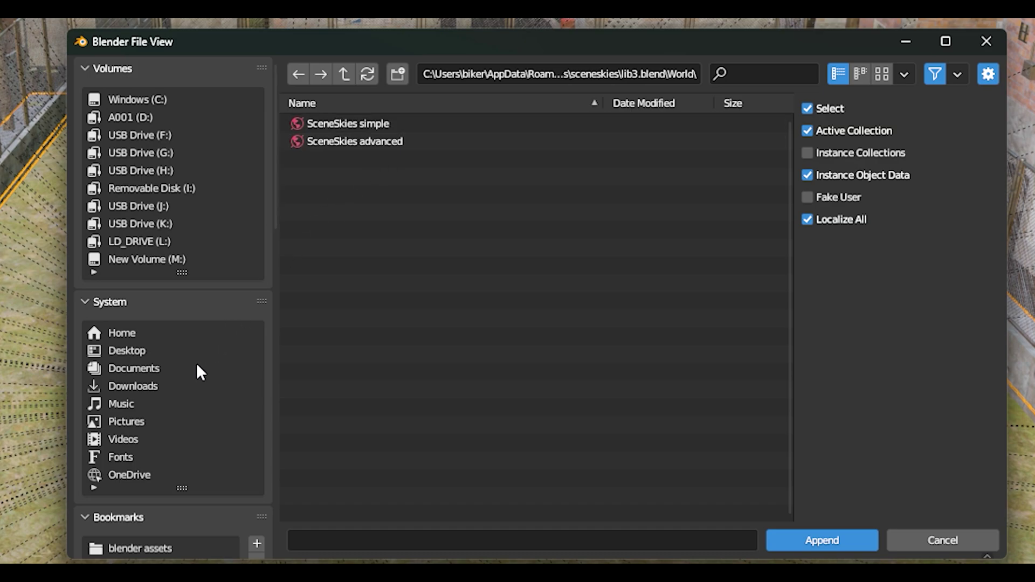
scroll(183, 372, down, 5)
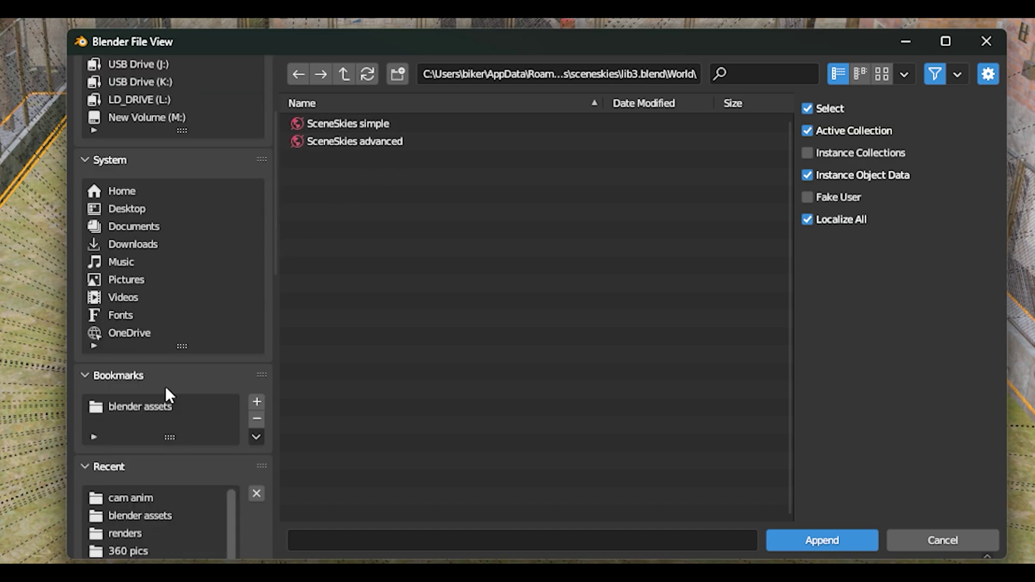
scroll(165, 386, down, 4)
scroll(164, 399, up, 1)
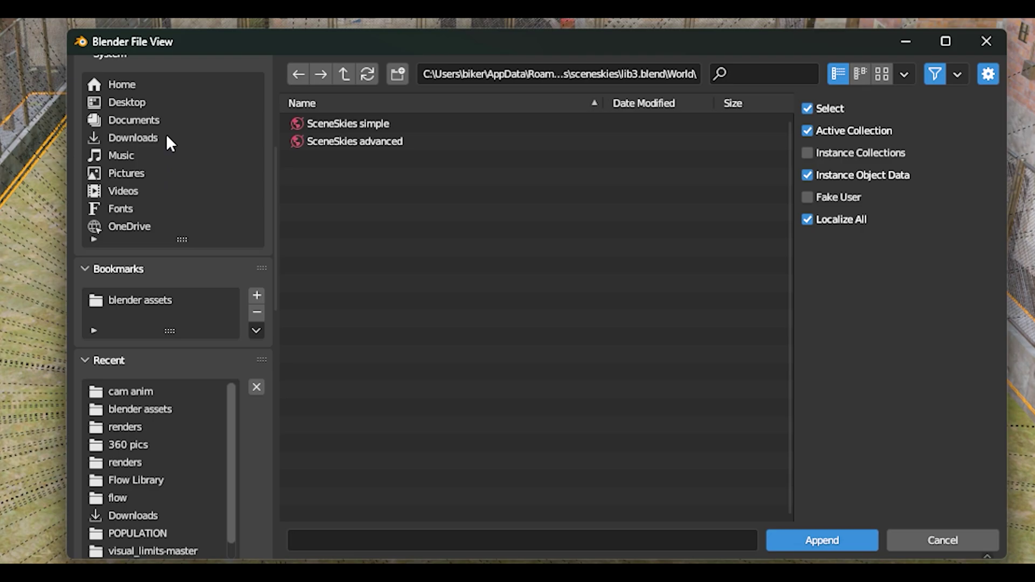
click(138, 138)
scroll(321, 205, down, 8)
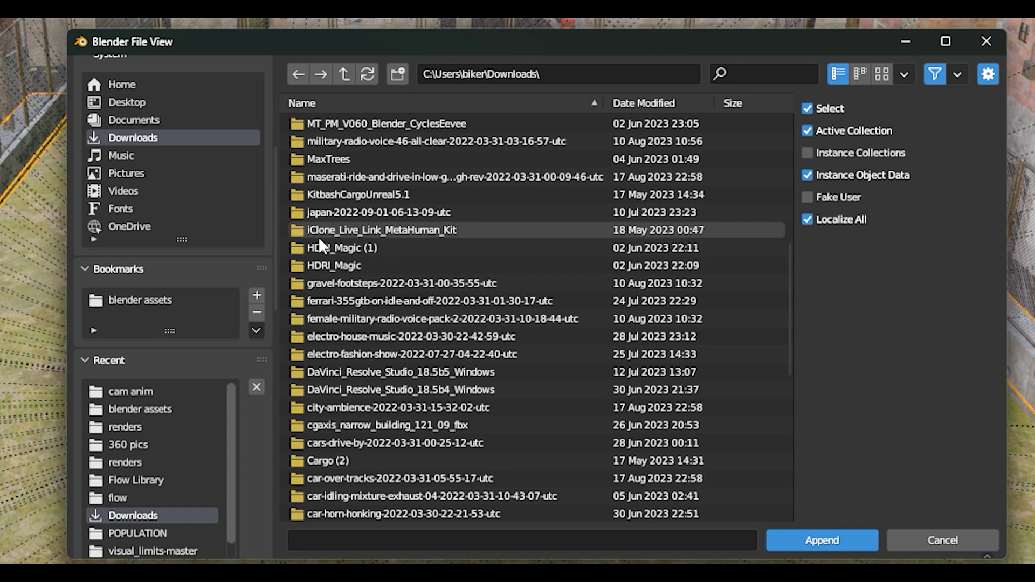
scroll(328, 351, down, 8)
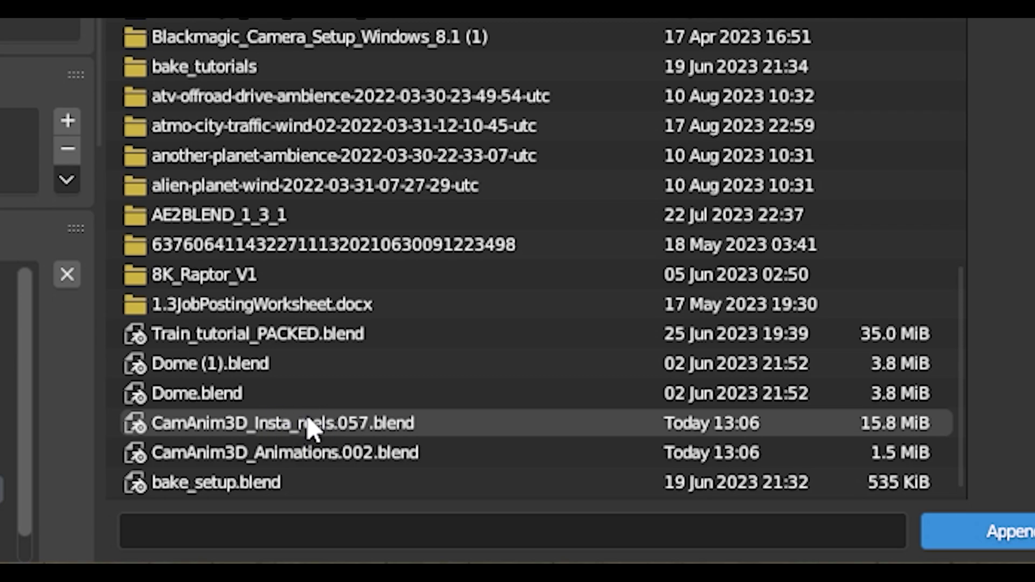
Step: Open CamAnim3D_Insta_reels.057.blend's Action folder, select every action and append them
click(318, 424)
click(1013, 532)
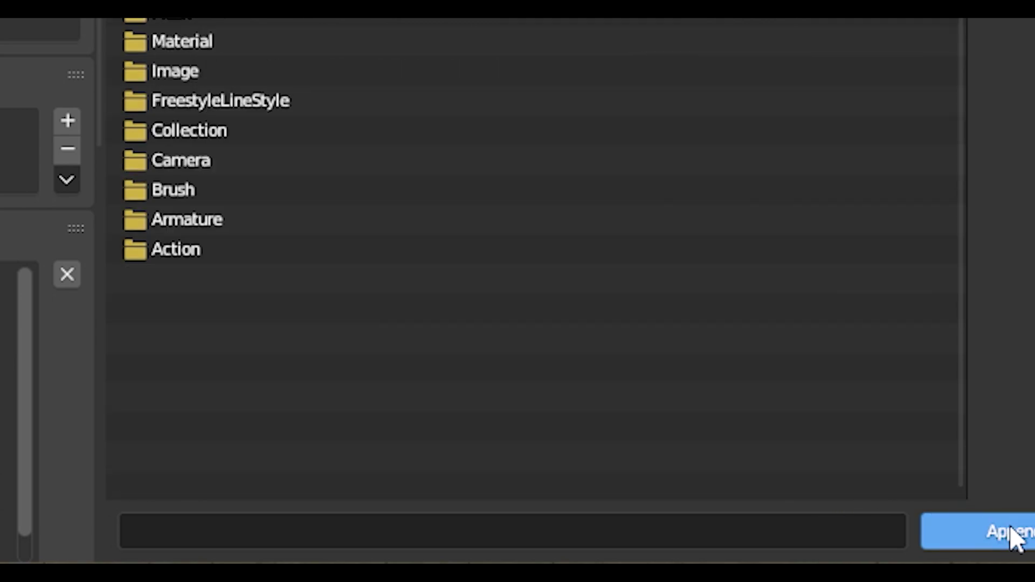
click(184, 258)
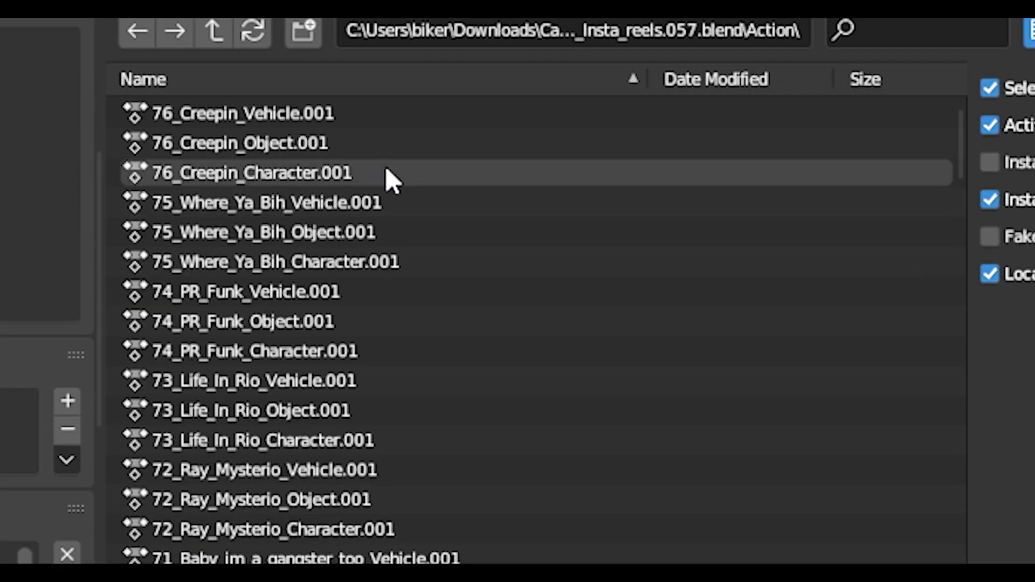
key(a)
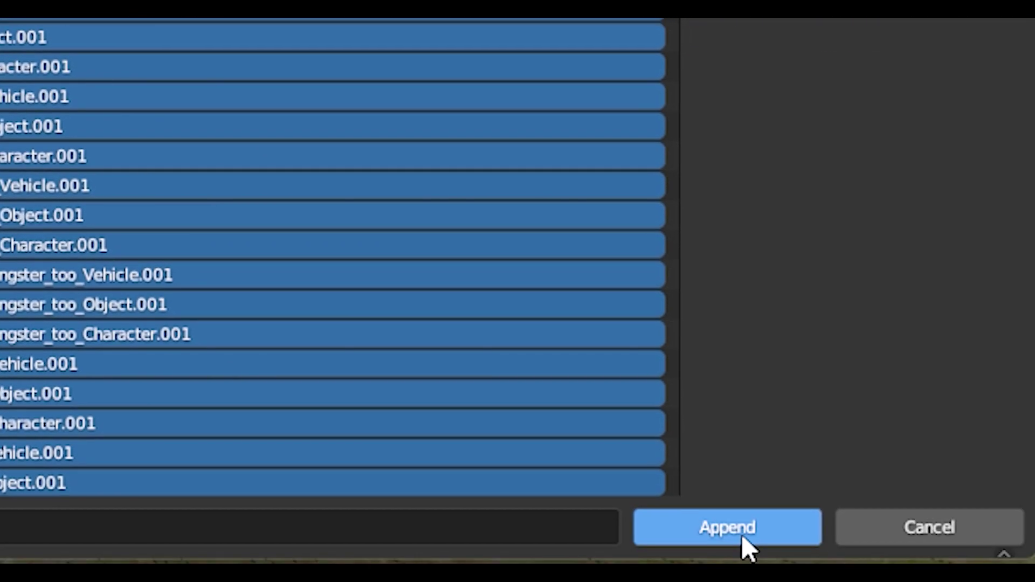
click(743, 537)
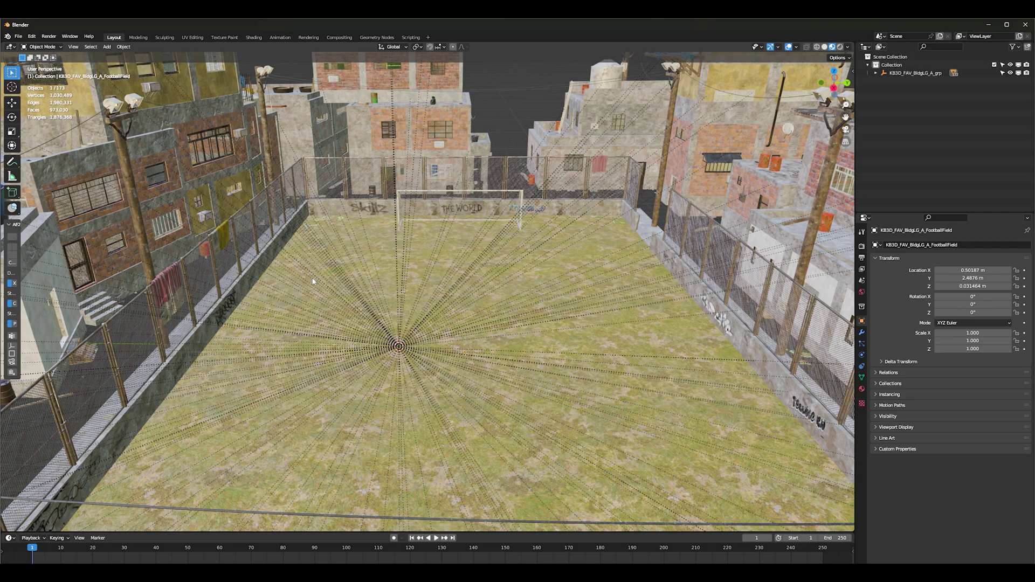
Step: Add a Dolly Camera Rig at the field centre and orbit to inspect the new Dolly_Rig
key(shift+a)
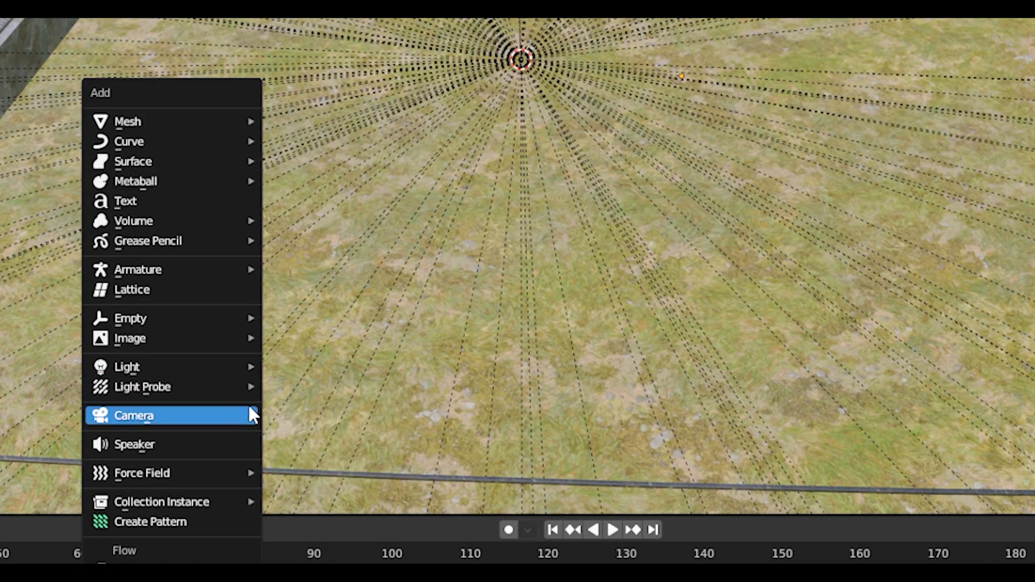
mouse_move(253, 415)
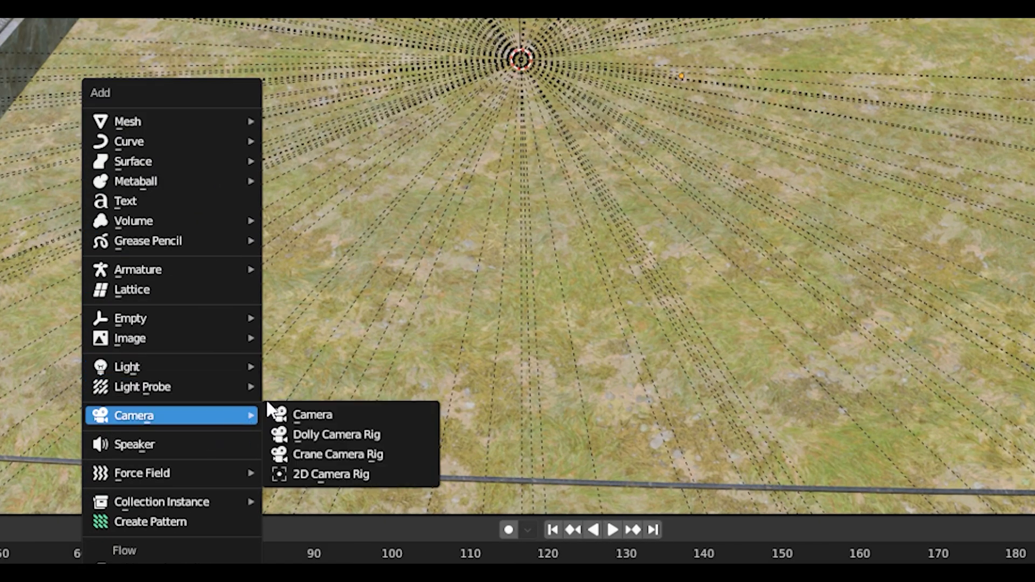
click(336, 435)
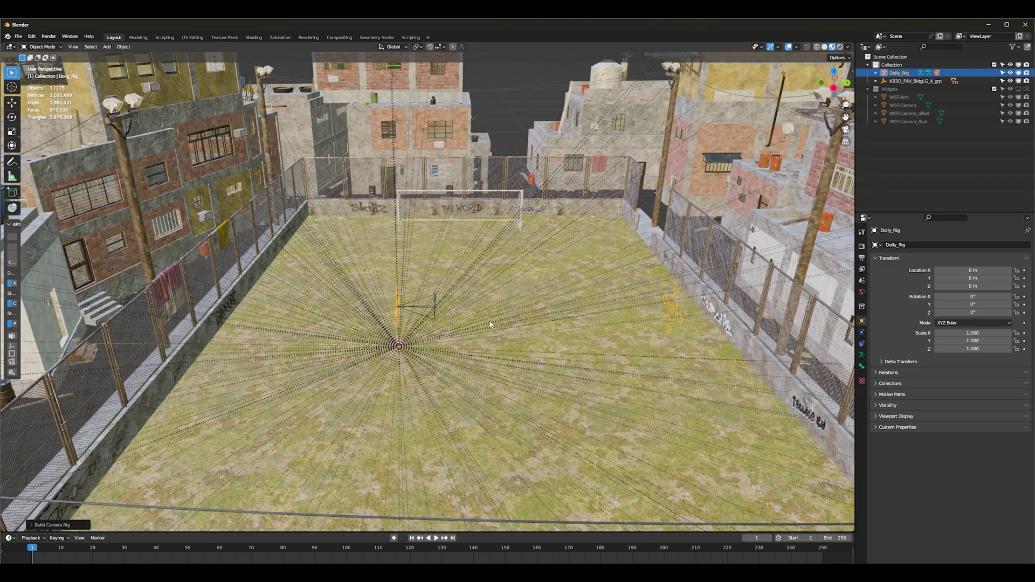
mouse_move(477, 328)
middle_down()
mouse_move(516, 321)
mouse_move(466, 334)
middle_up()
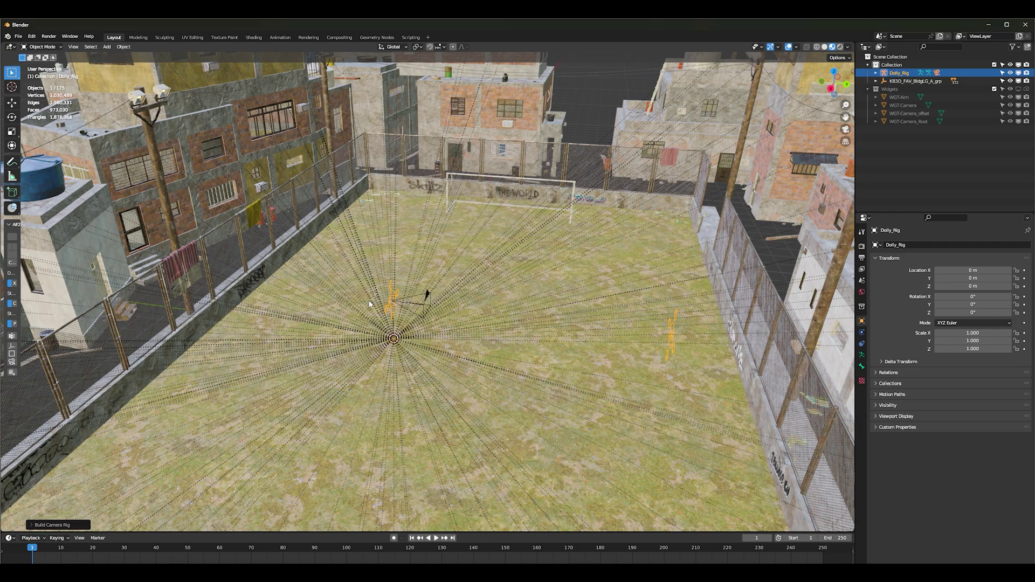
Step: Select the football field and bring up the car library in the viewport sidebar
click(586, 285)
middle_drag(586, 285, 839, 159)
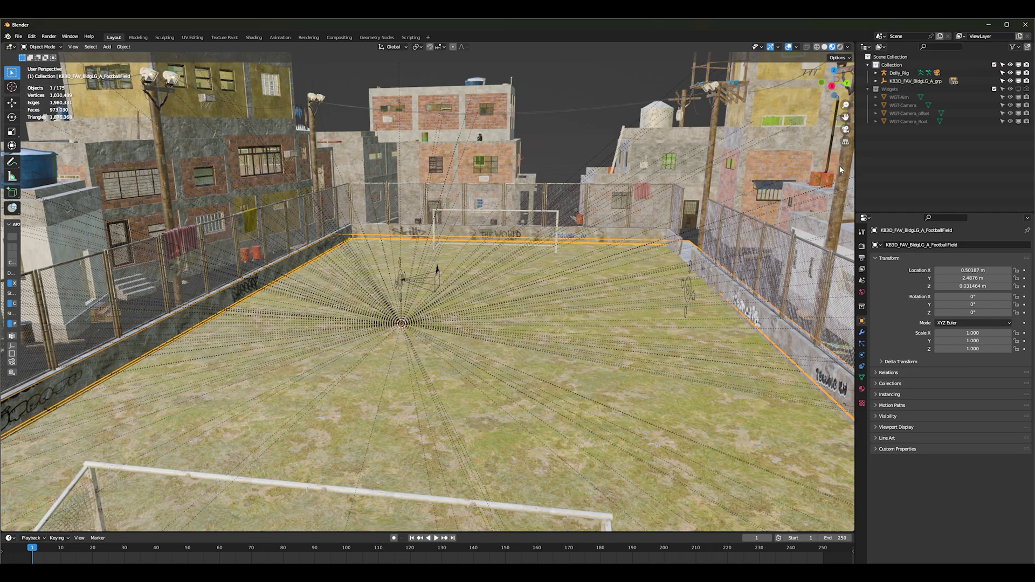
key(n)
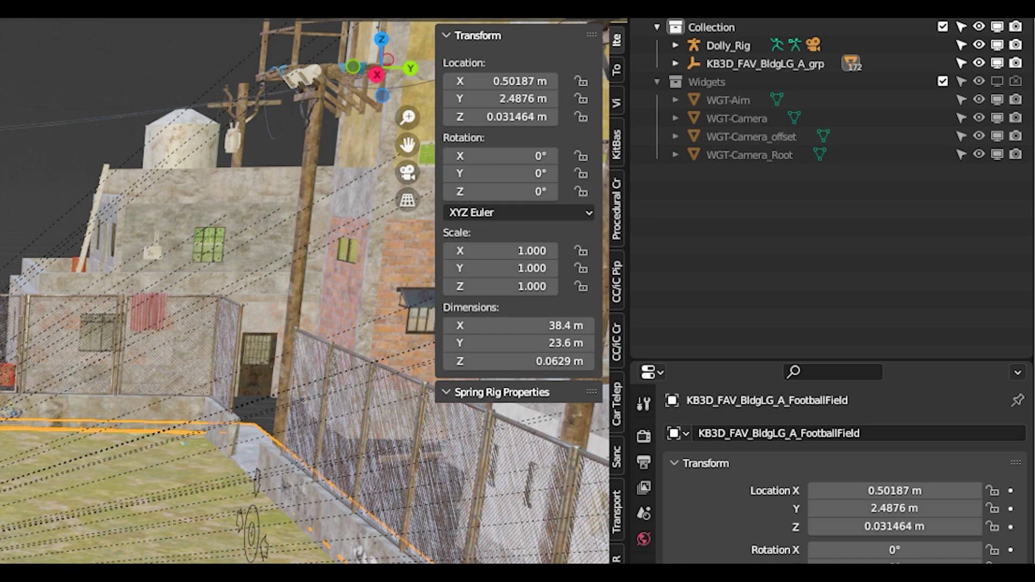
ctrl+scroll(616, 270, down, 1)
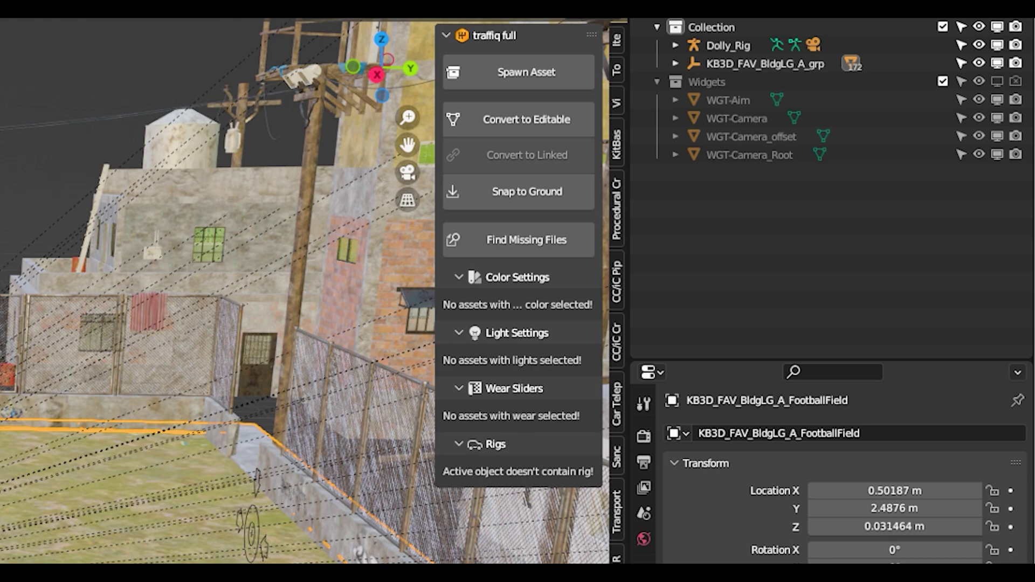
click(618, 408)
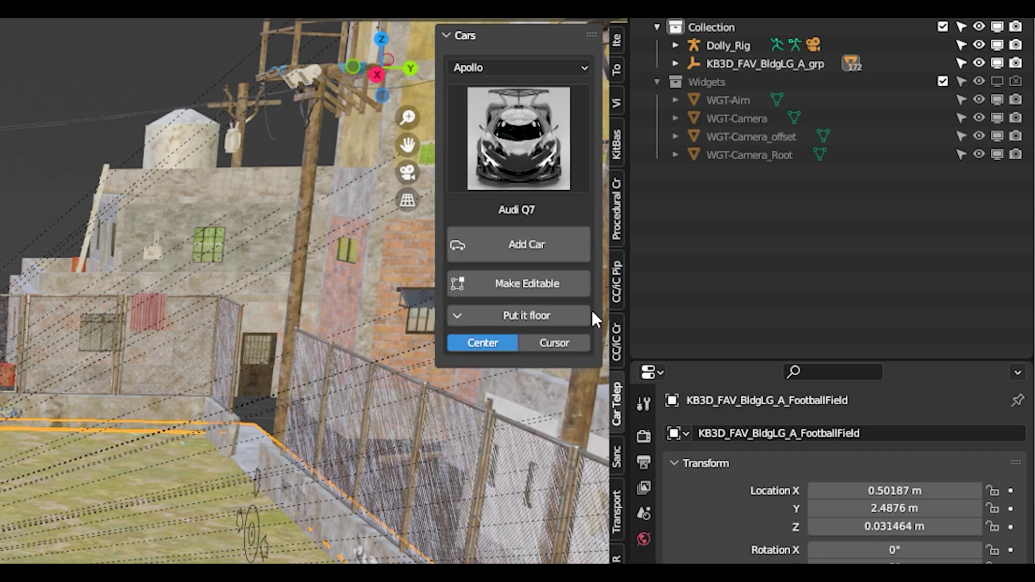
Step: Choose the Lamborghini brand, pick the Urus V2 model and add the car
click(519, 134)
click(510, 66)
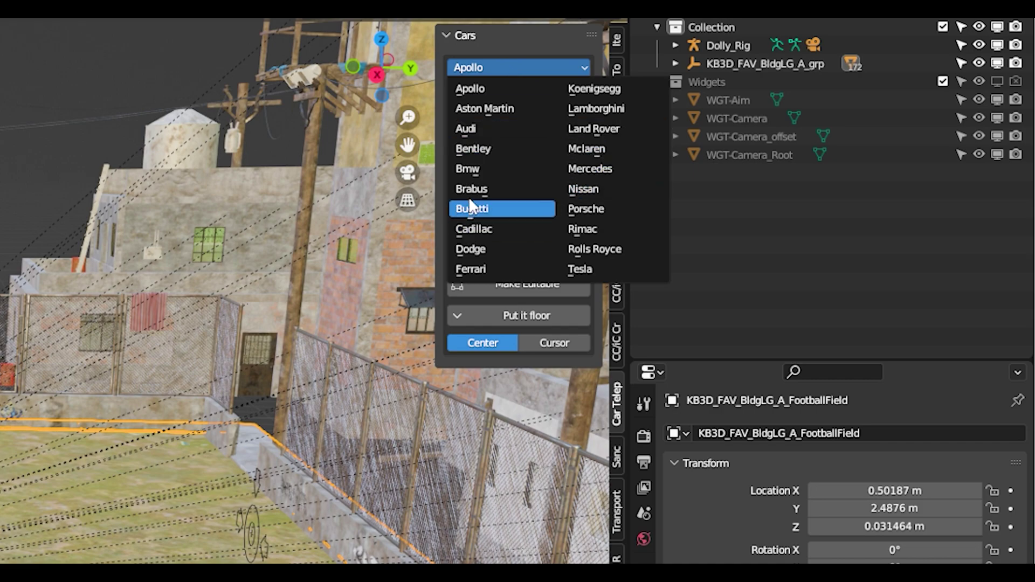
click(612, 108)
click(522, 167)
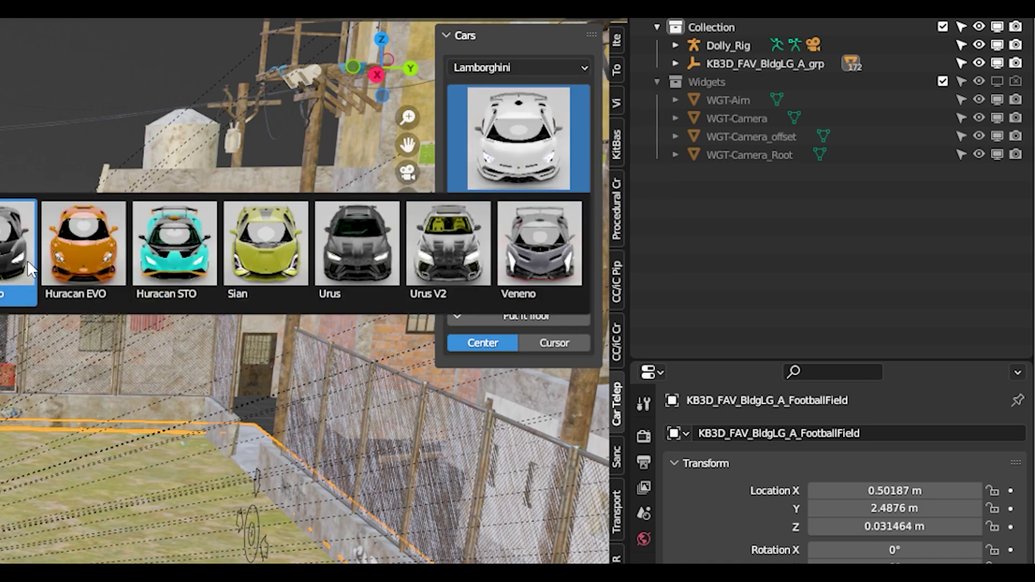
click(461, 223)
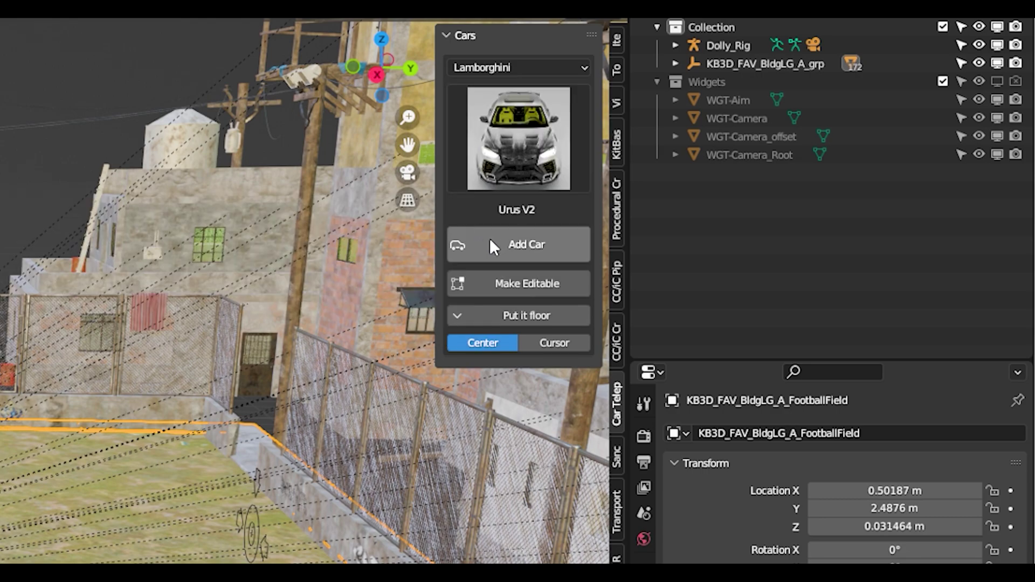
click(528, 240)
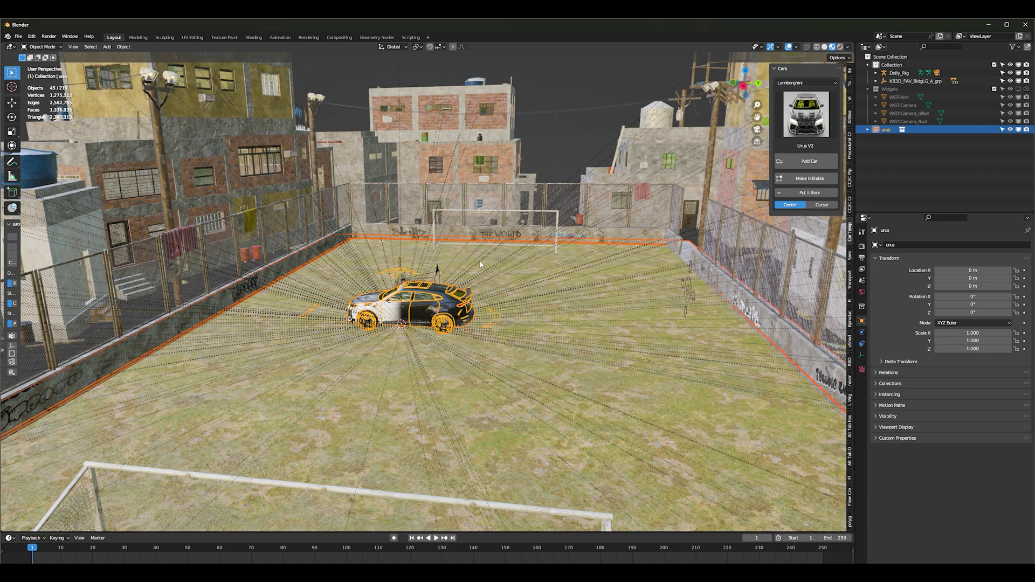
Step: Switch through the axis views, then orbit to an elevated perspective over the courtyard and car
click(760, 84)
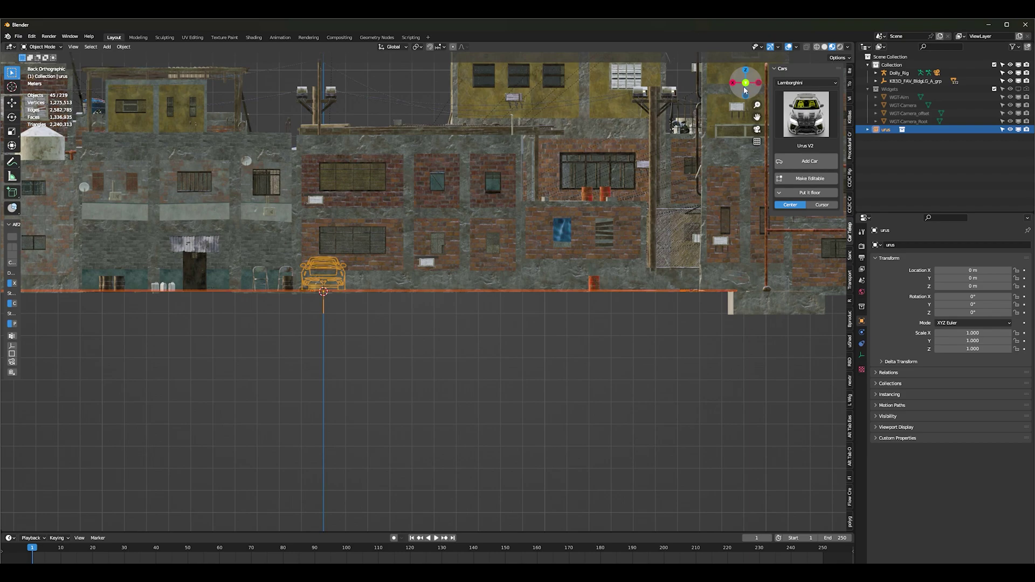
click(749, 83)
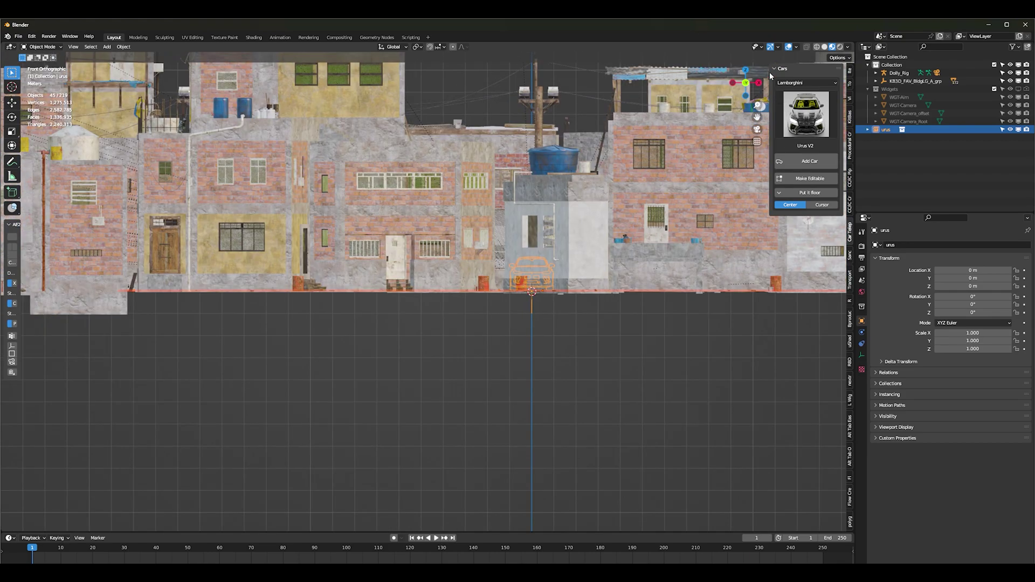
click(745, 83)
middle_drag(553, 217, 227, 401)
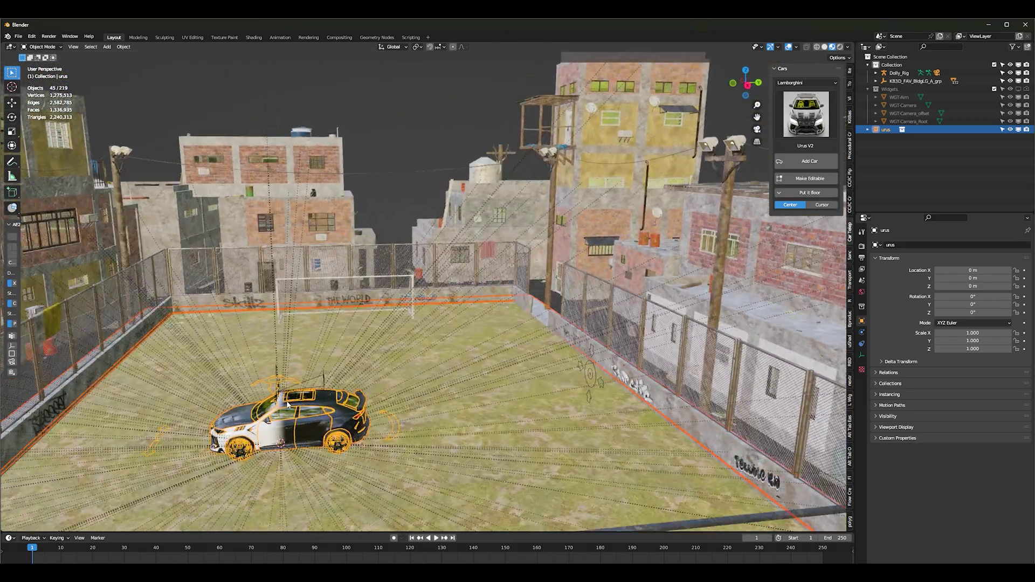
Step: Move the building hierarchy -2.4558 m along Y, heighten the timeline, and split the 3D view in two
right_click(922, 82)
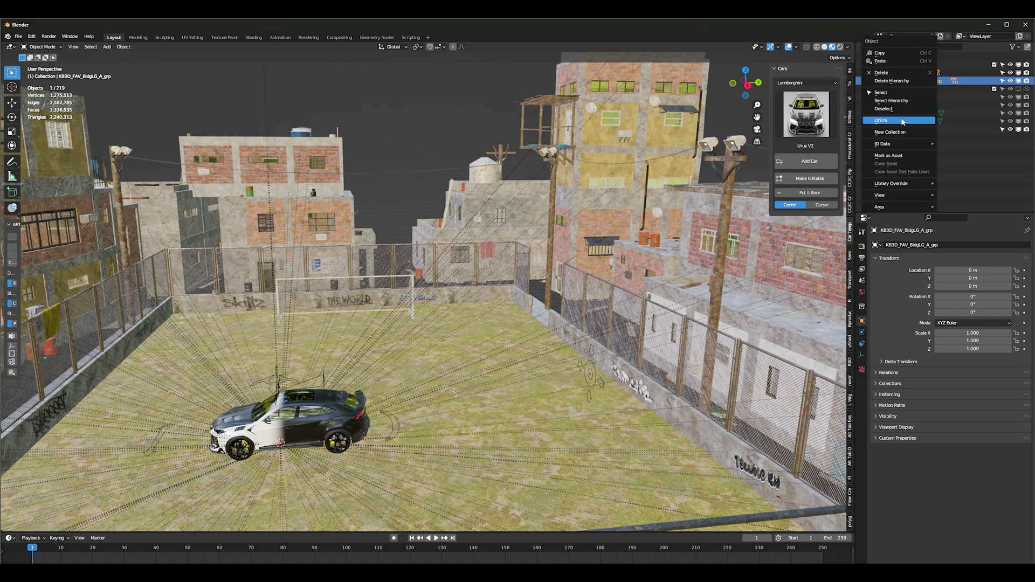
click(898, 102)
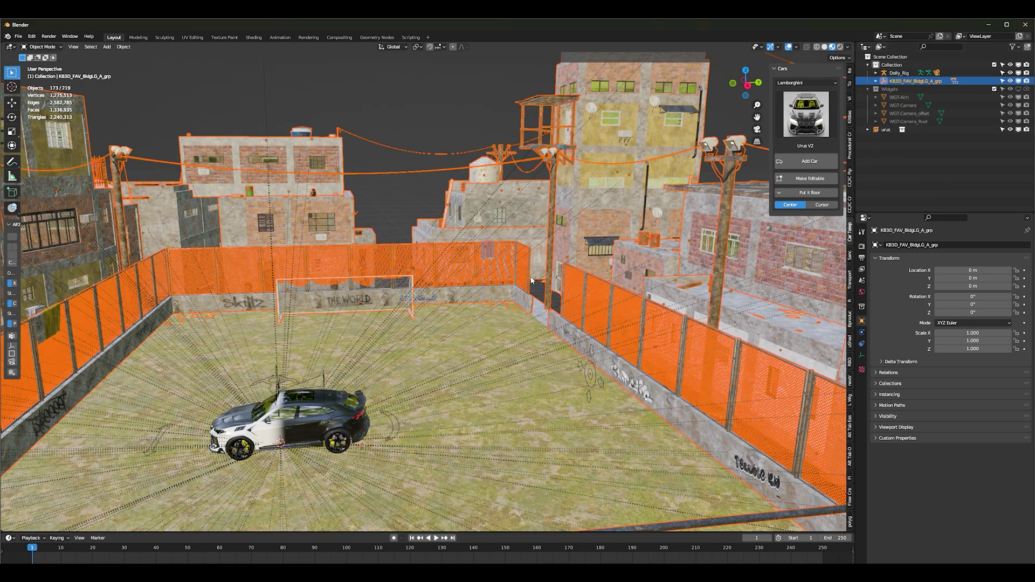
key(g)
key(x)
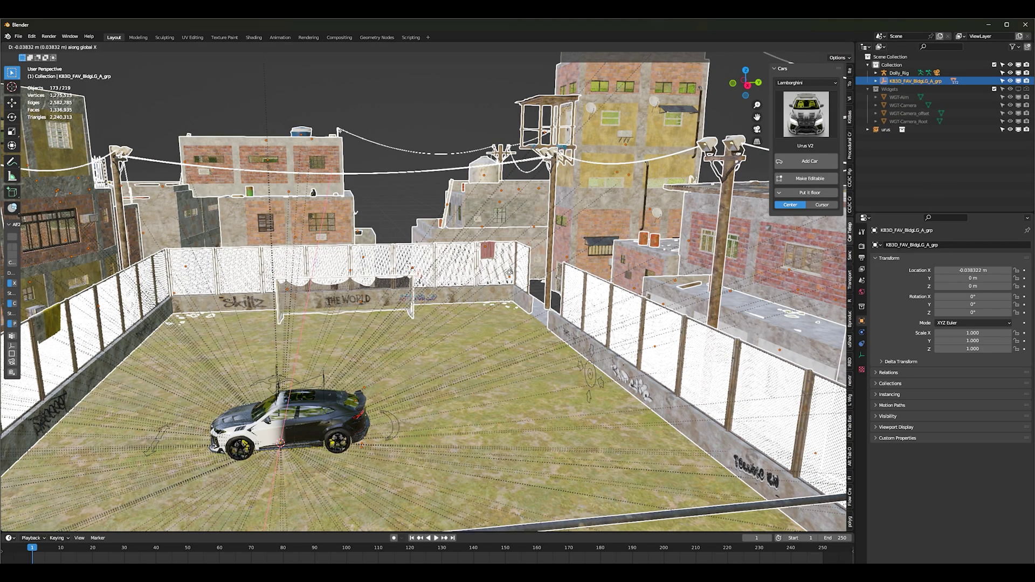
key(y)
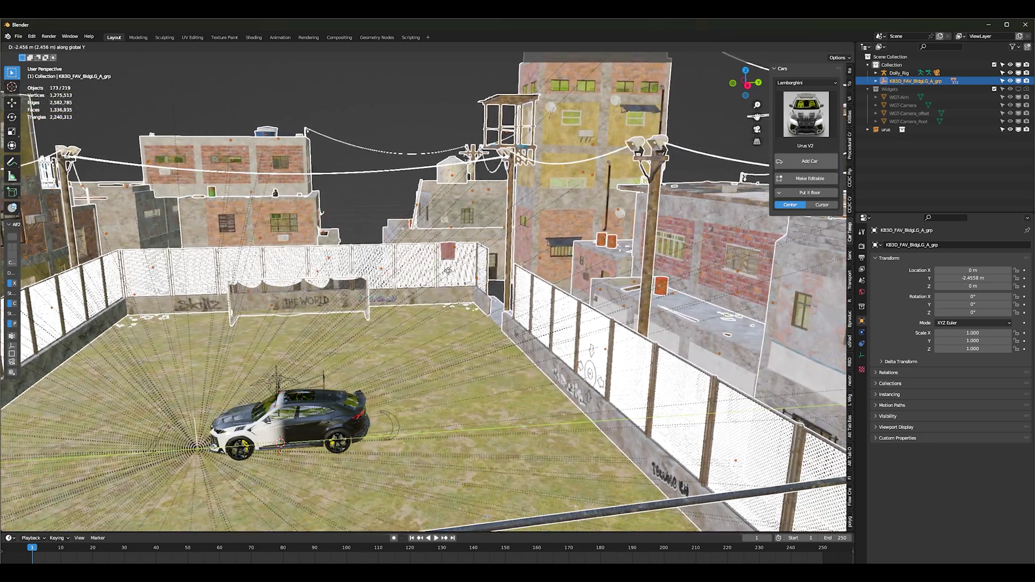
click(448, 274)
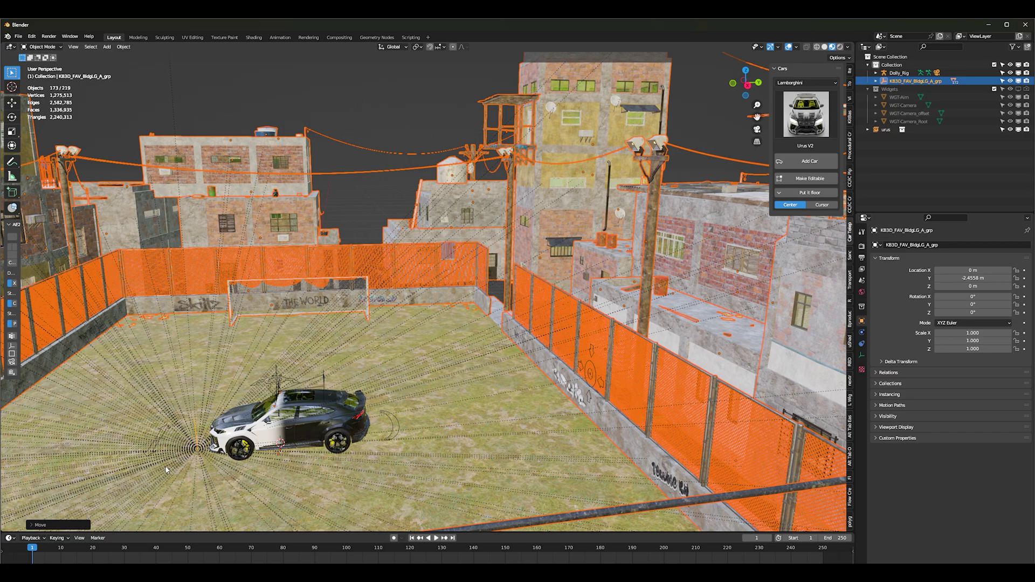
drag(101, 533, 119, 412)
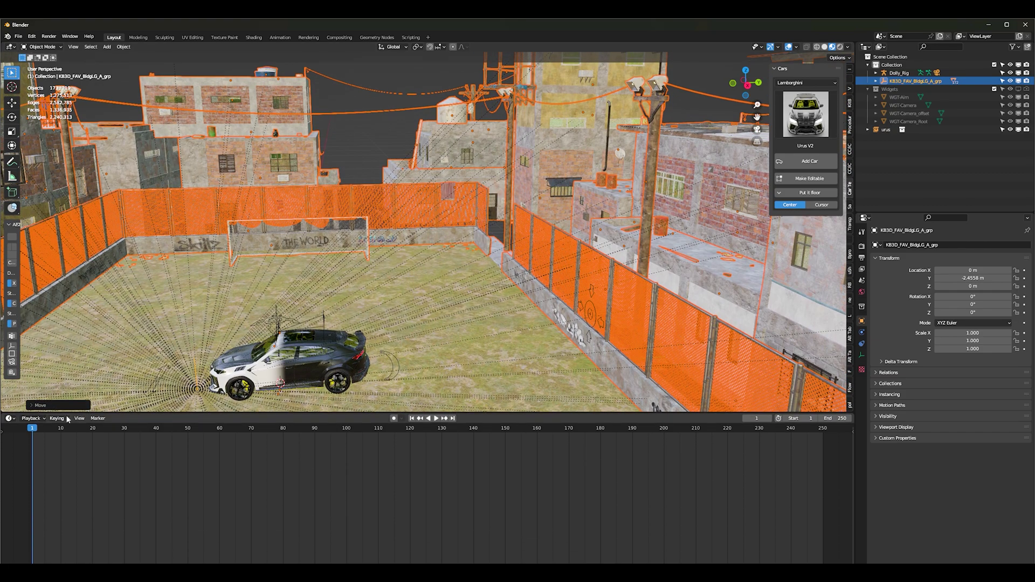
drag(3, 41, 419, 102)
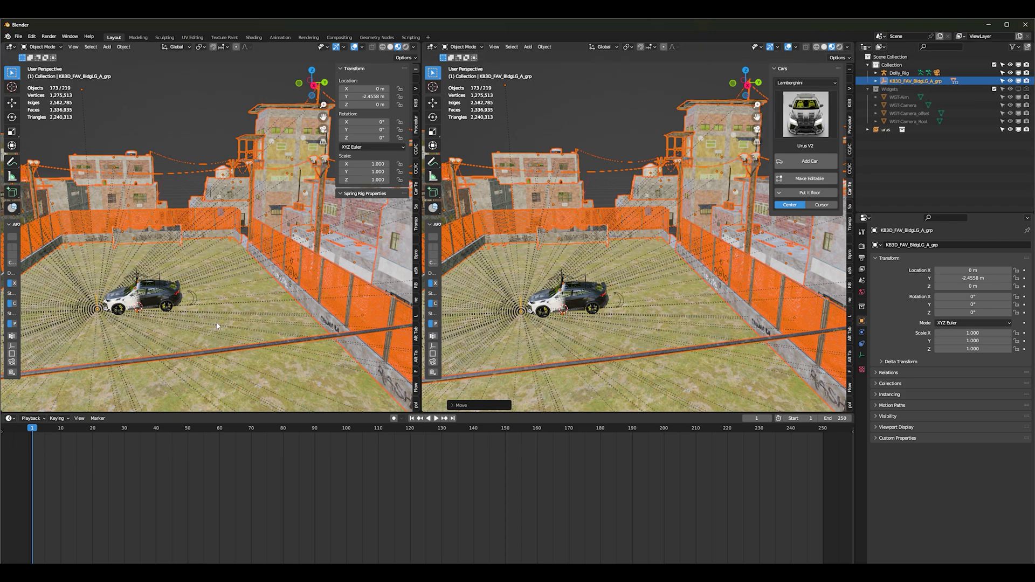
Step: Deselect everything and set the left viewport to the scene camera view
click(199, 107)
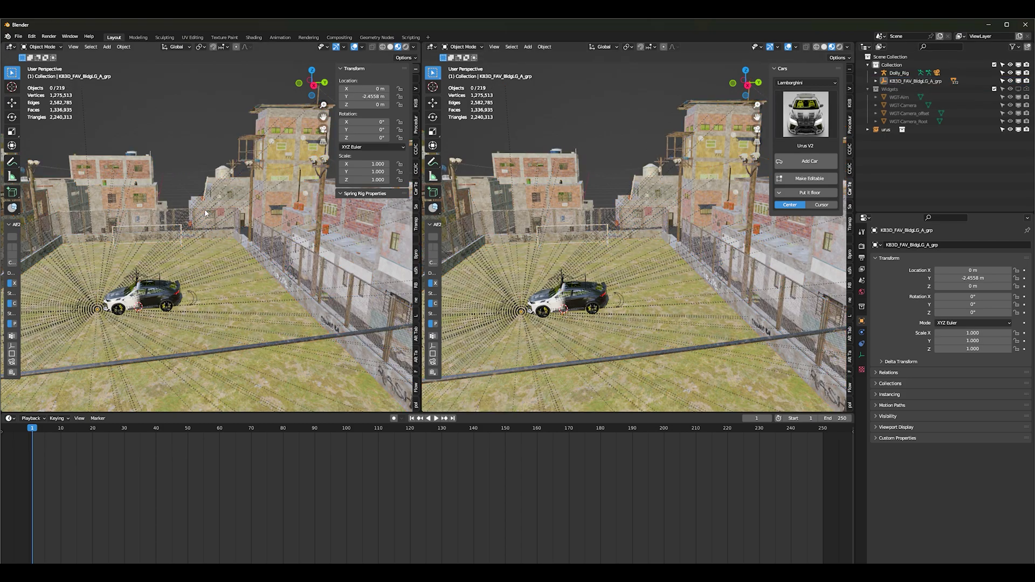
key(KP_0)
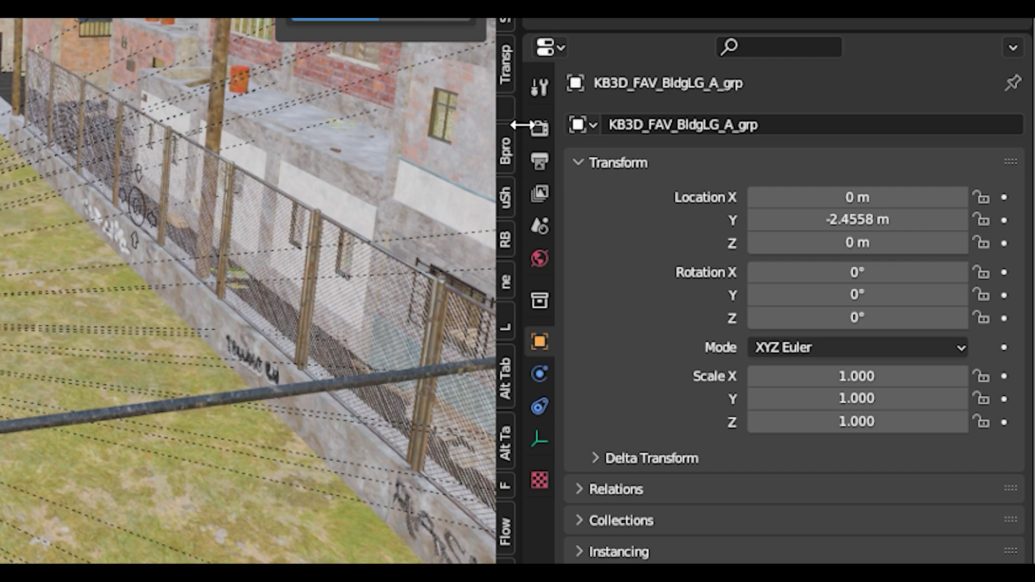
Step: Set Resolution X to 1080 and Resolution Y to 1920 in Output Properties
click(534, 128)
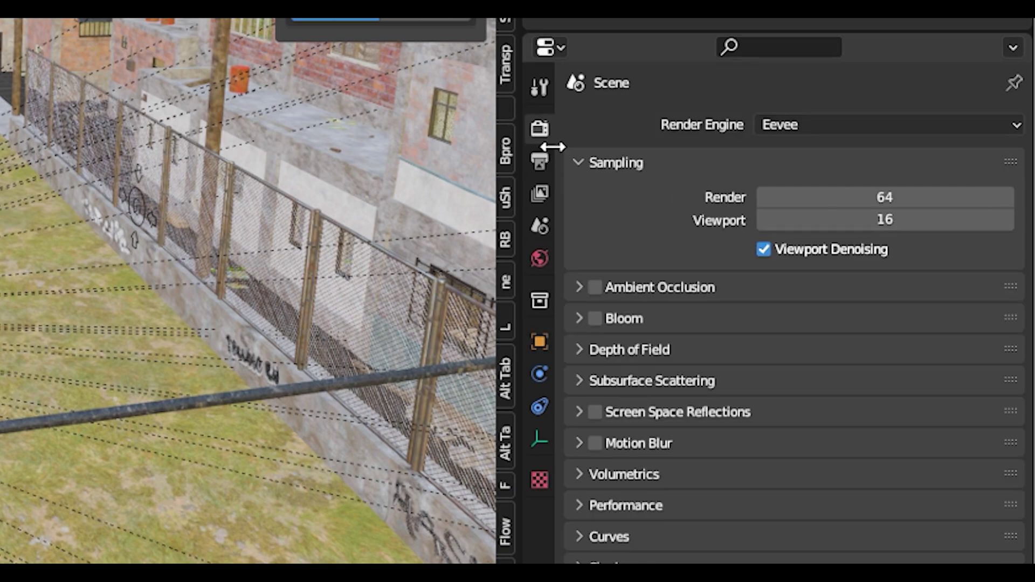
click(535, 159)
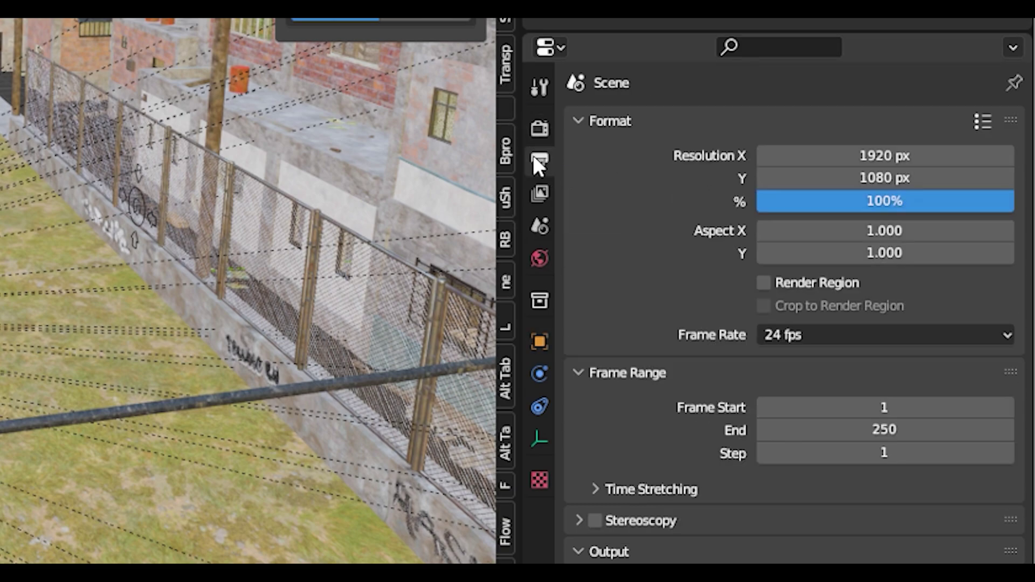
click(876, 155)
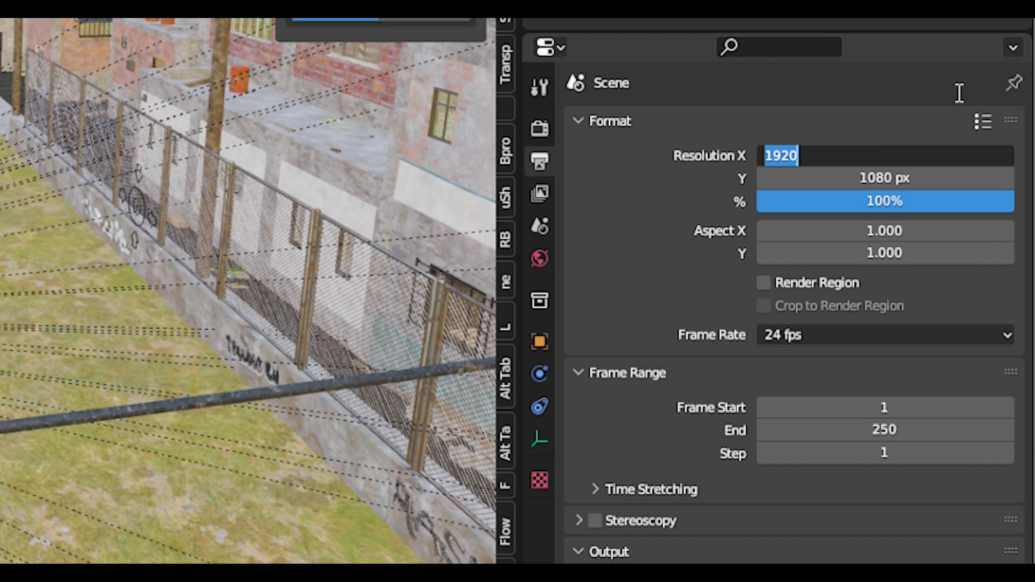
text(1080)
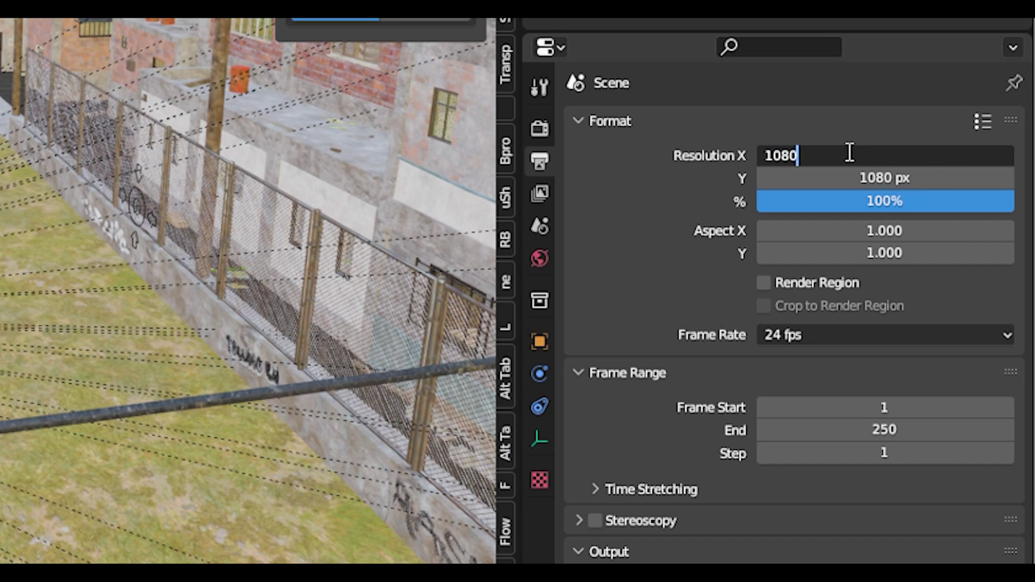
click(881, 171)
click(881, 171)
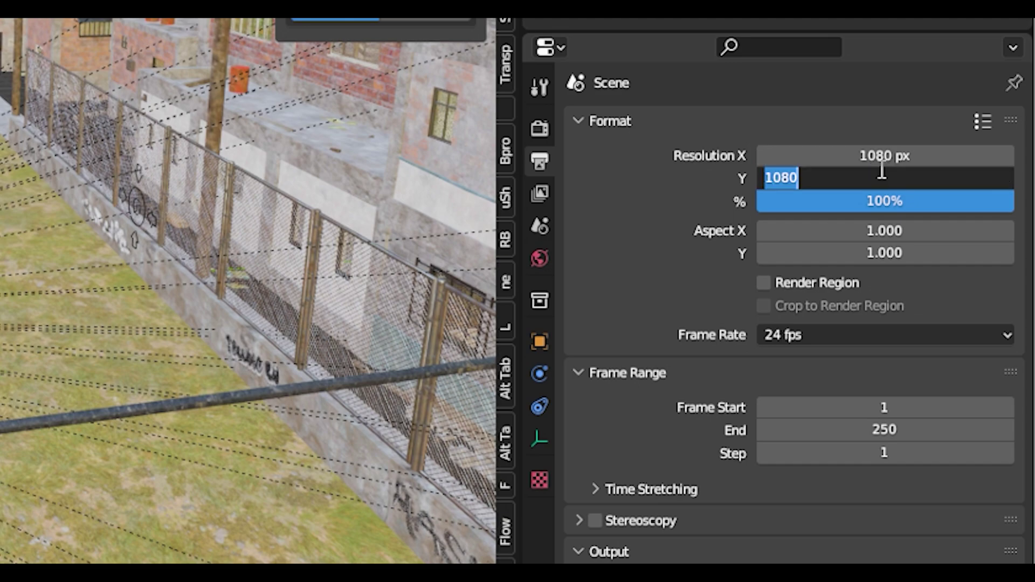
text(1920)
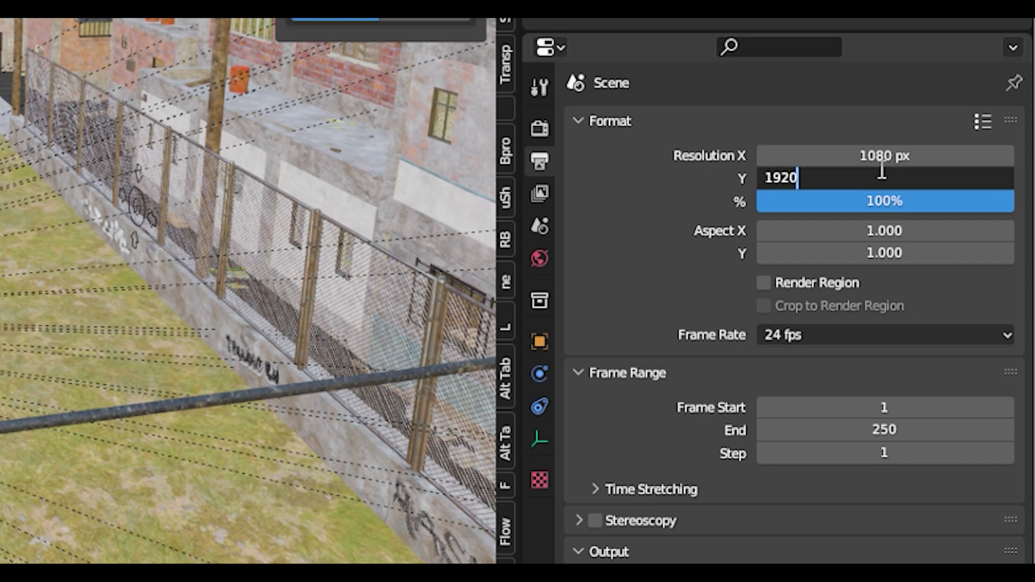
key(Return)
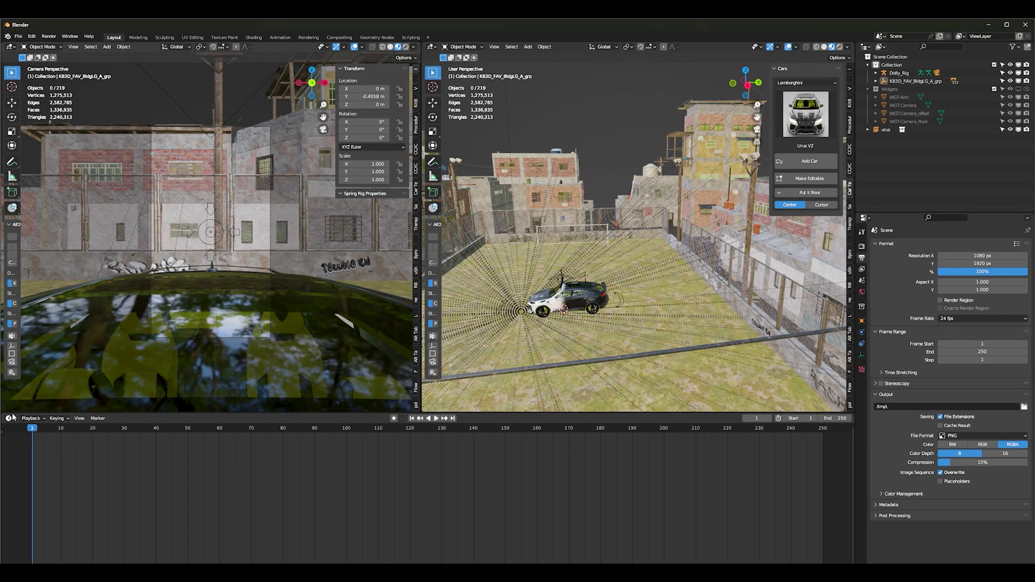
Step: Hide gizmos, overlays and the sidebar in the camera view, then split the timeline into two editors
click(336, 48)
click(354, 47)
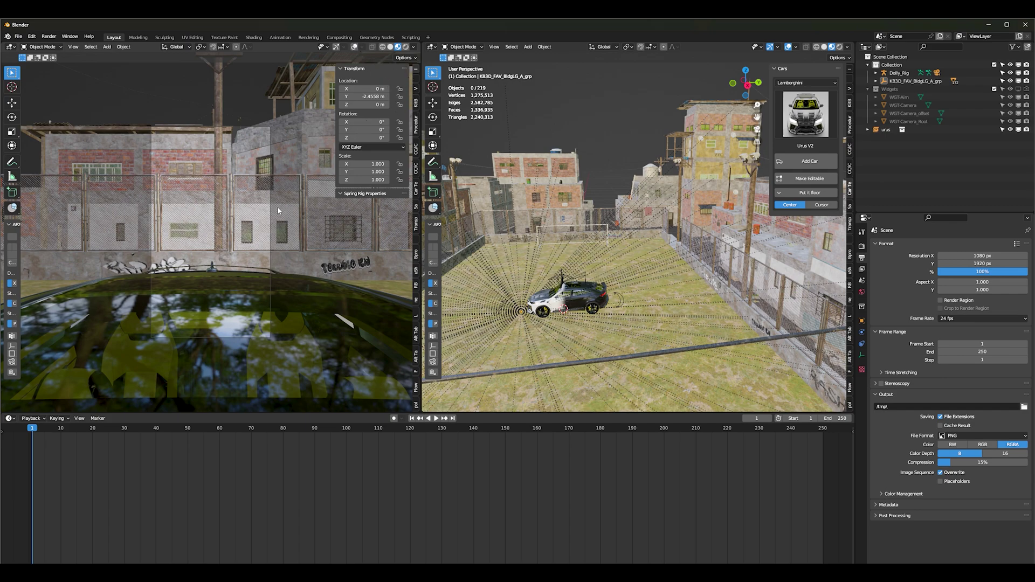
click(268, 219)
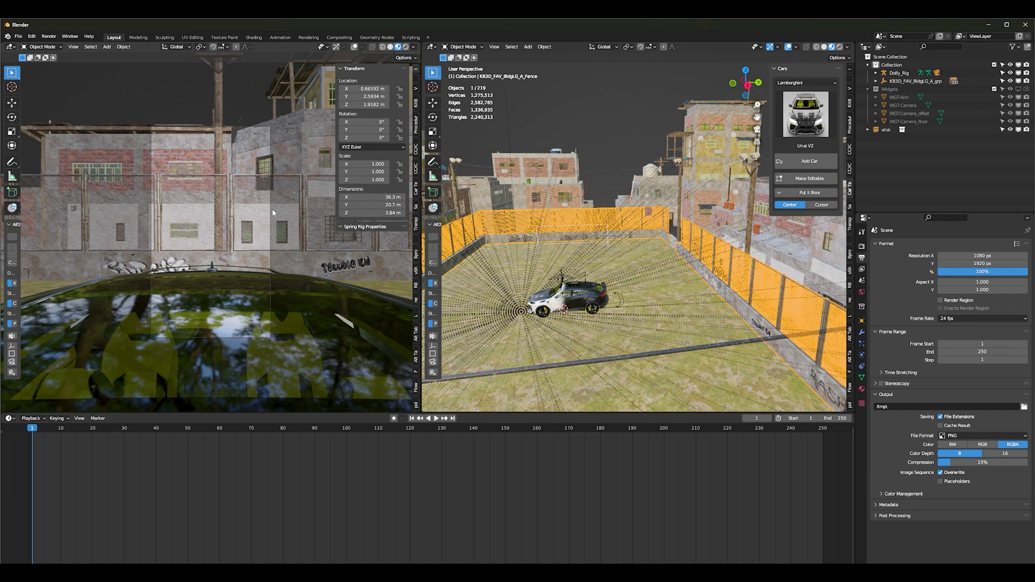
key(alt+a)
key(n)
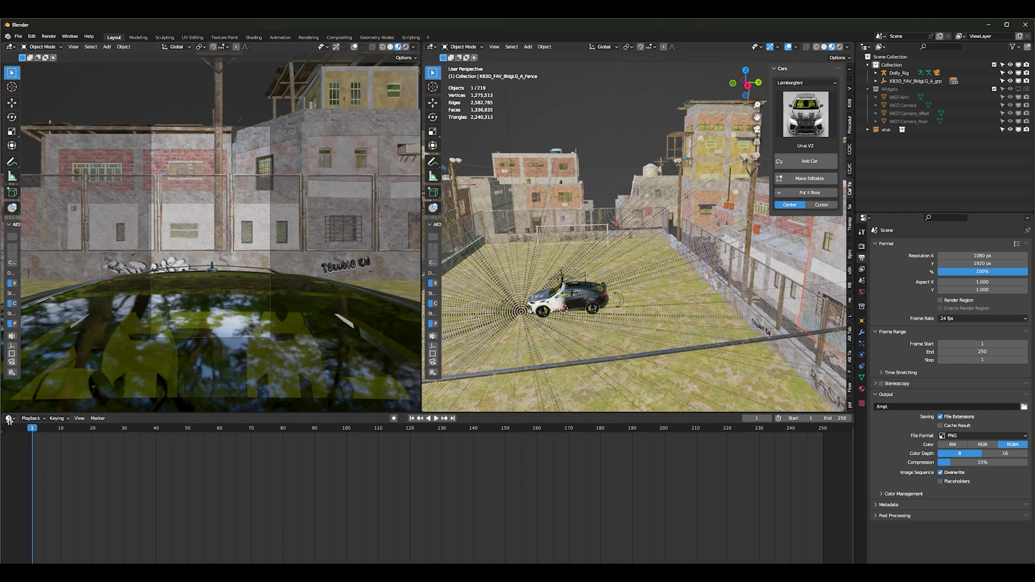
drag(9, 420, 14, 499)
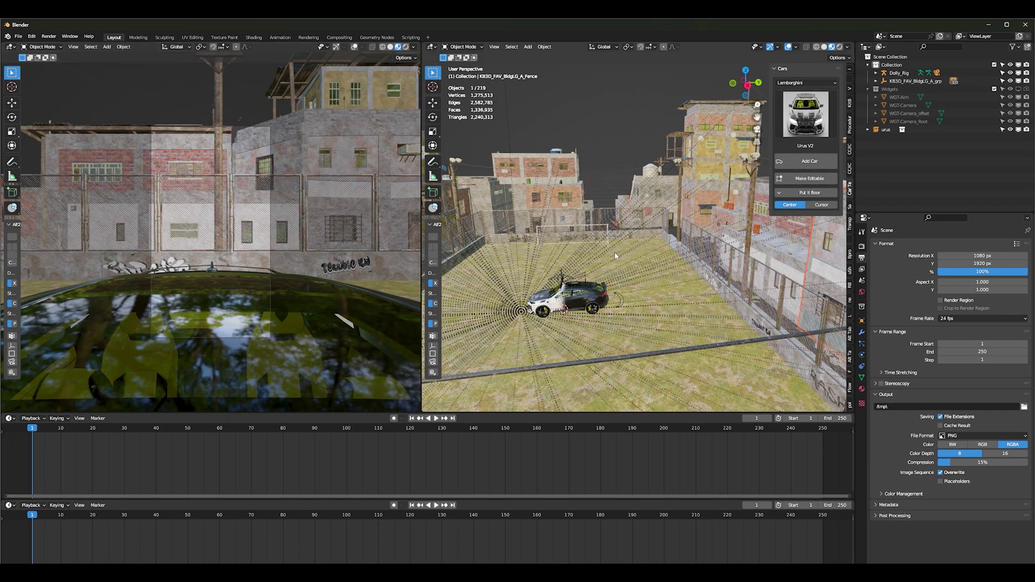
Step: Switch the upper timeline area to a Dope Sheet in Action Editor mode
click(10, 418)
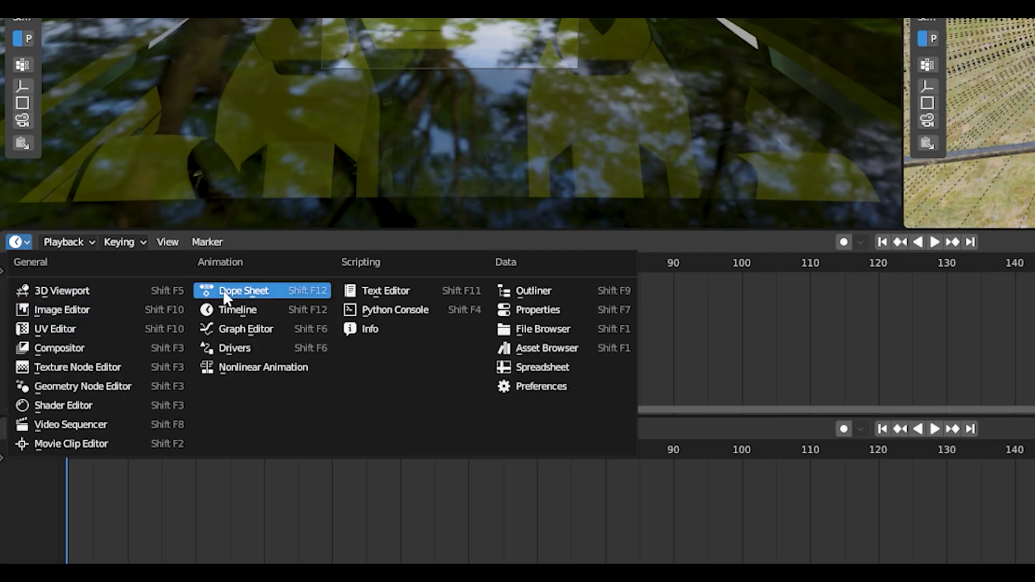
click(235, 291)
click(127, 246)
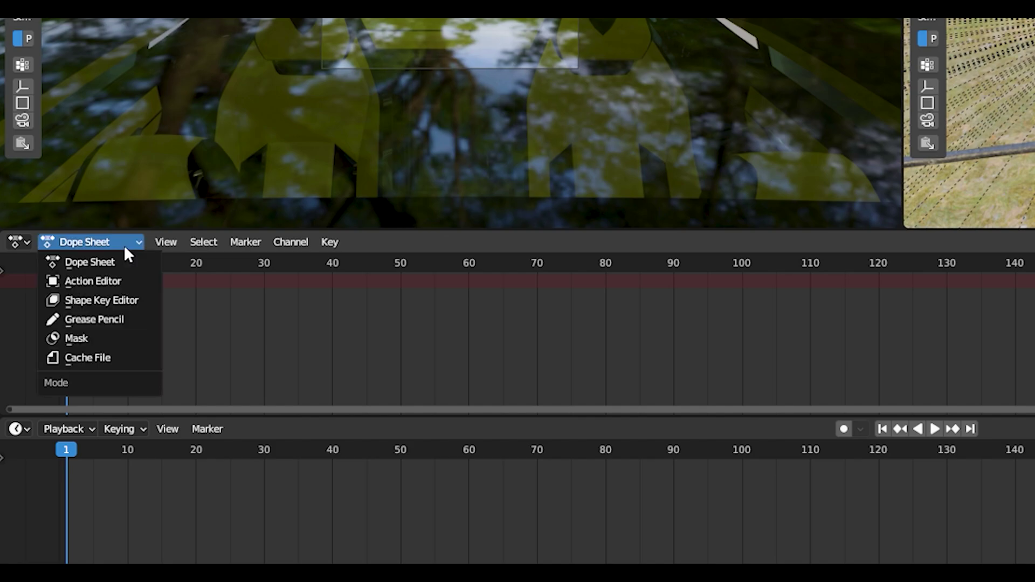
click(109, 276)
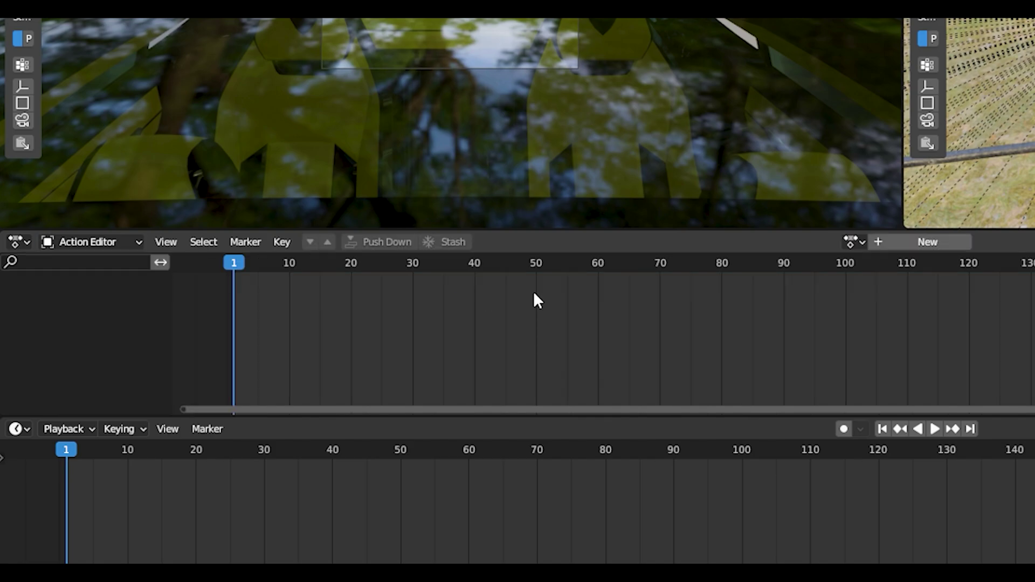
Step: Pick 63_Finesse_vehicle.001 from the Browse Action list, showing keyframes between frames 50 and 185
click(864, 237)
scroll(866, 323, down, 18)
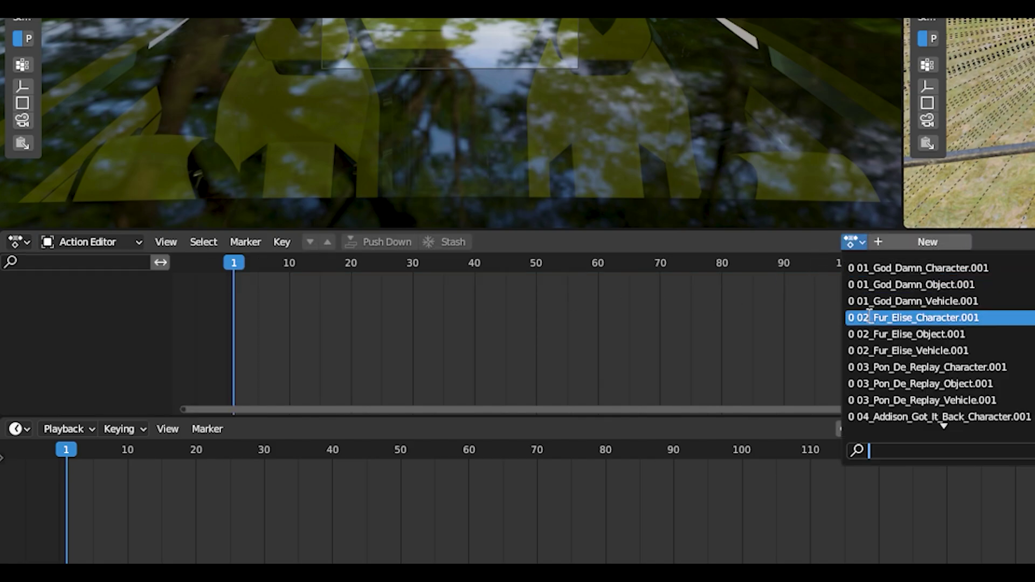
scroll(866, 327, down, 20)
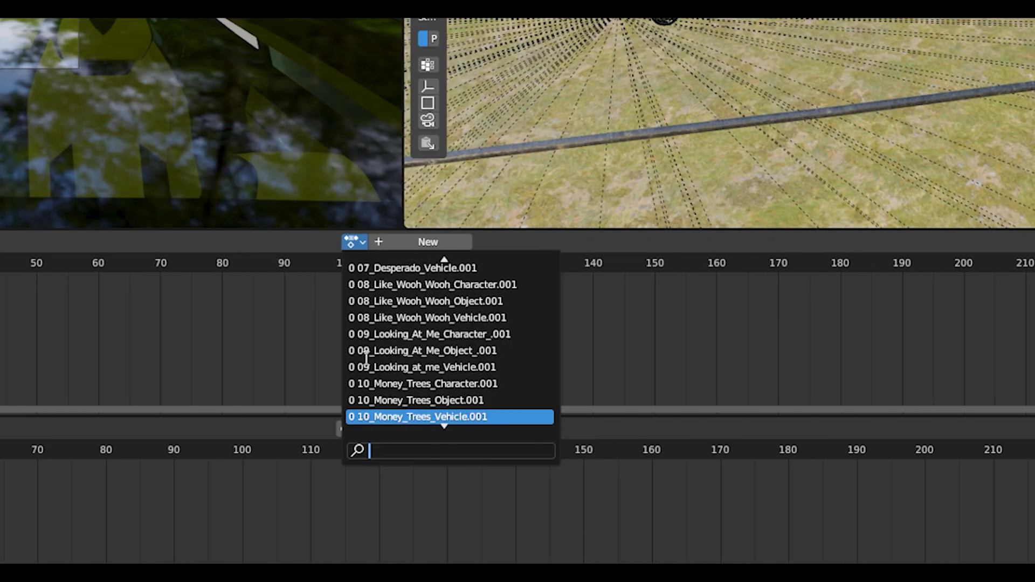
scroll(367, 358, down, 15)
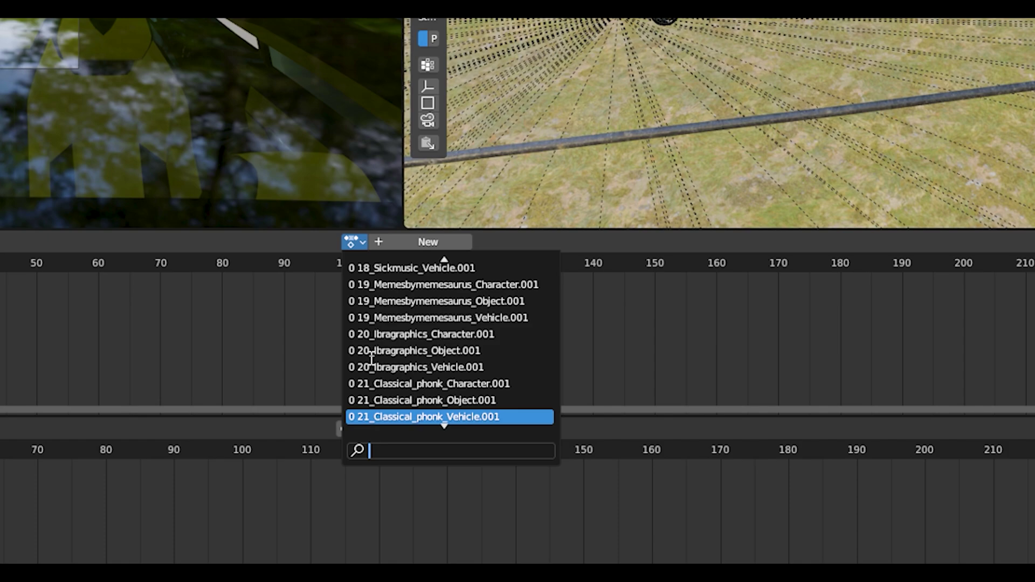
scroll(371, 358, up, 20)
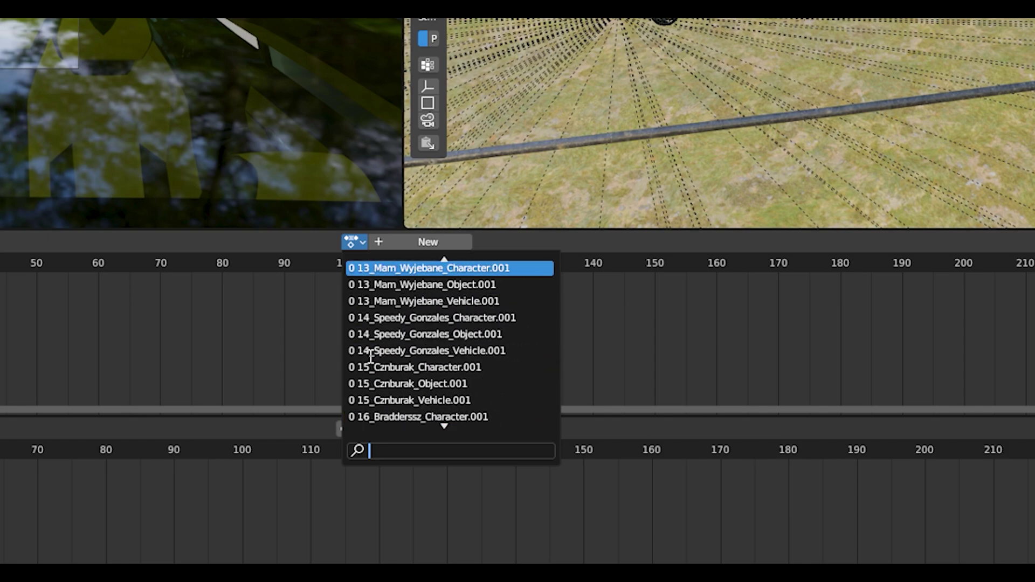
scroll(371, 358, up, 3)
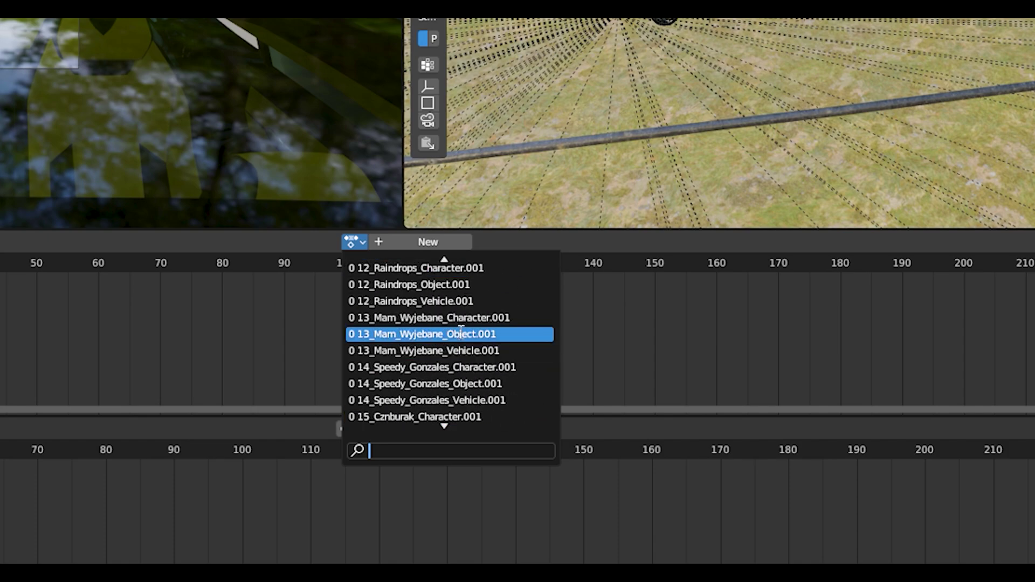
scroll(476, 322, down, 2)
scroll(431, 319, up, 11)
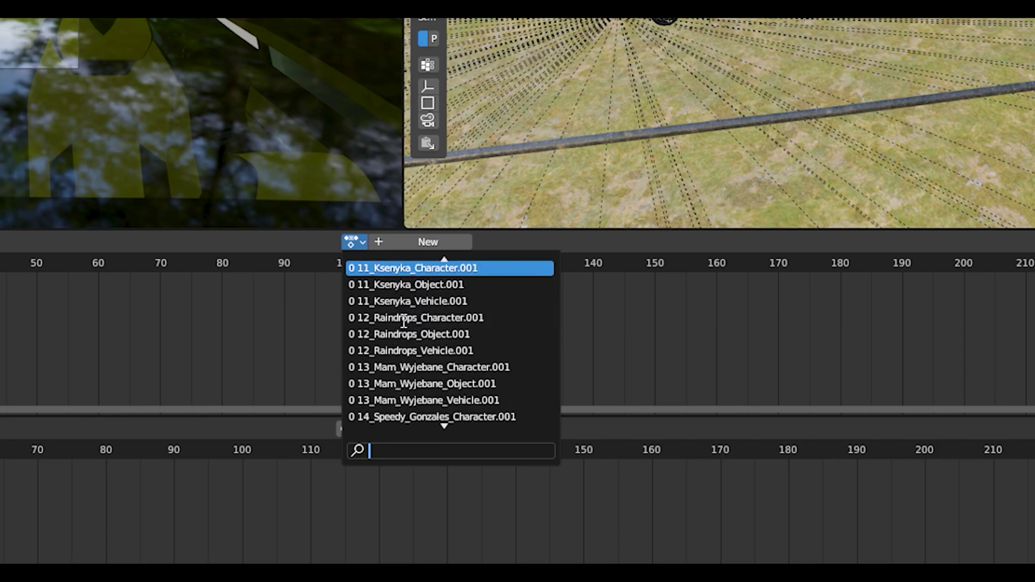
scroll(410, 317, up, 20)
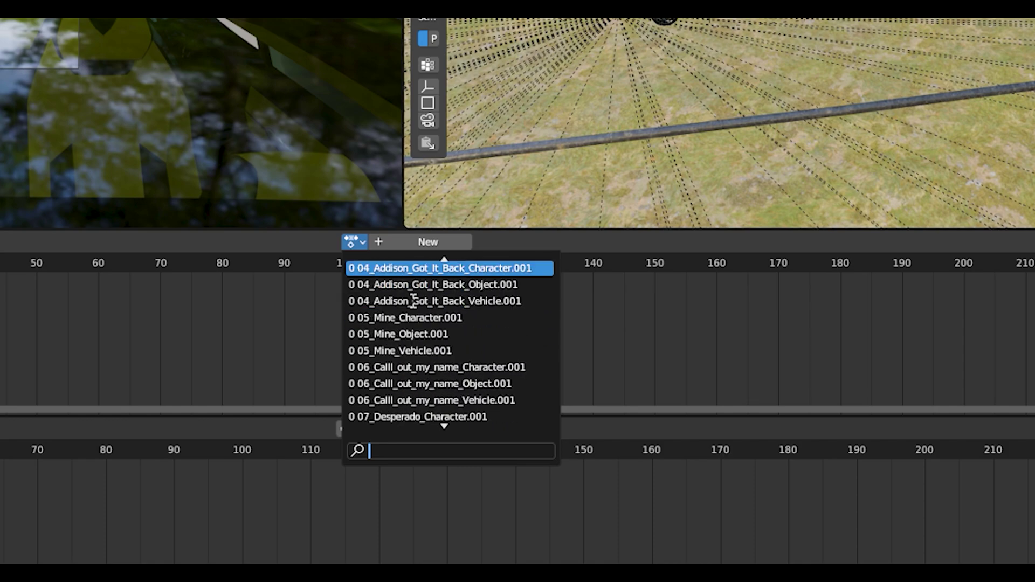
scroll(410, 297, up, 2)
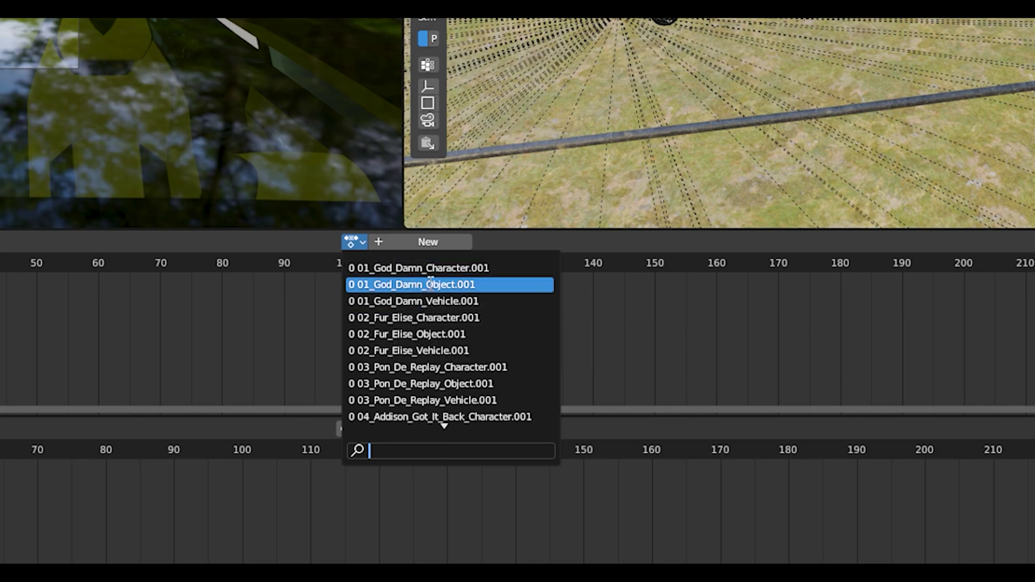
scroll(434, 285, down, 3)
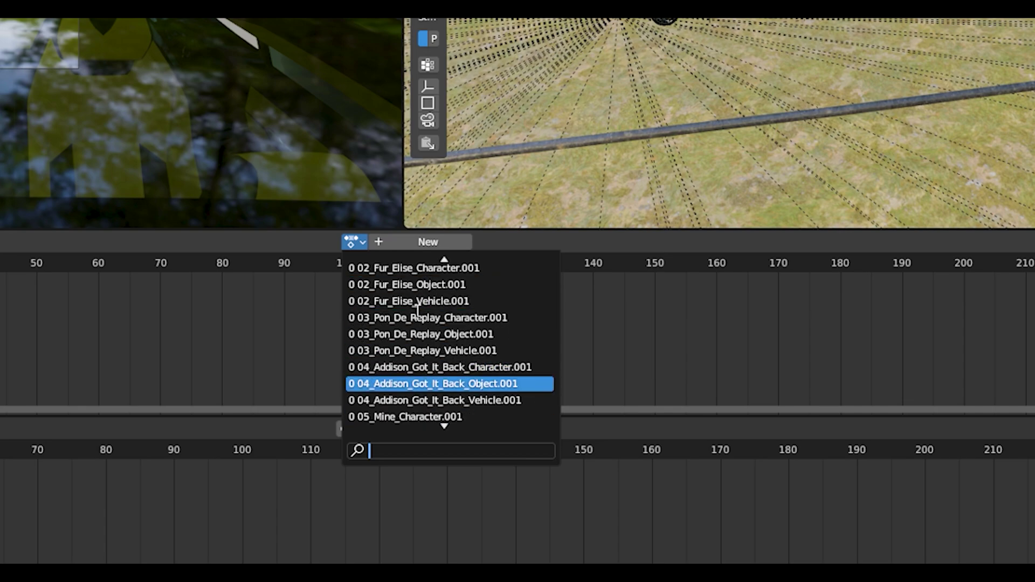
scroll(427, 324, down, 19)
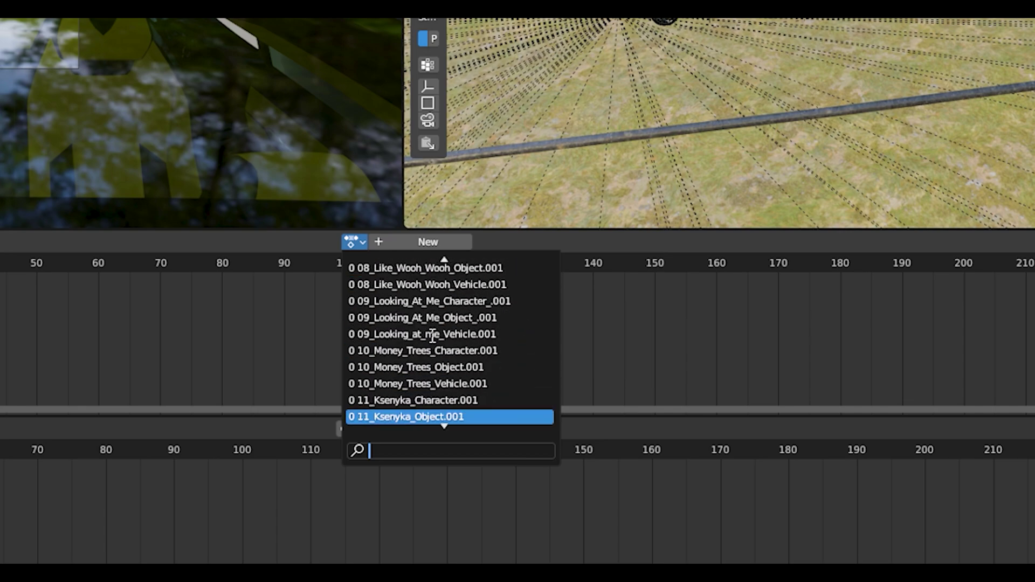
scroll(436, 380, down, 18)
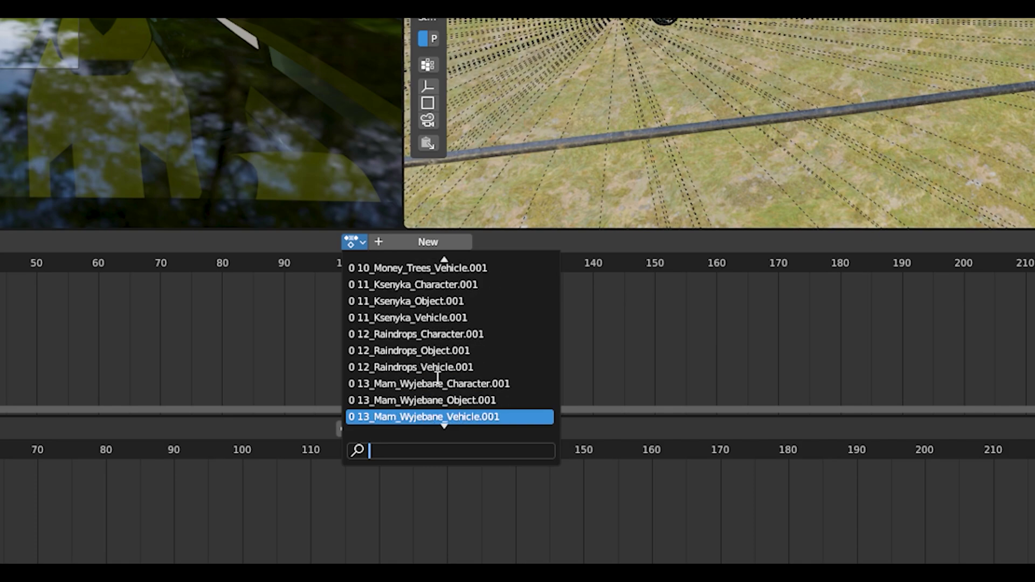
scroll(437, 377, down, 10)
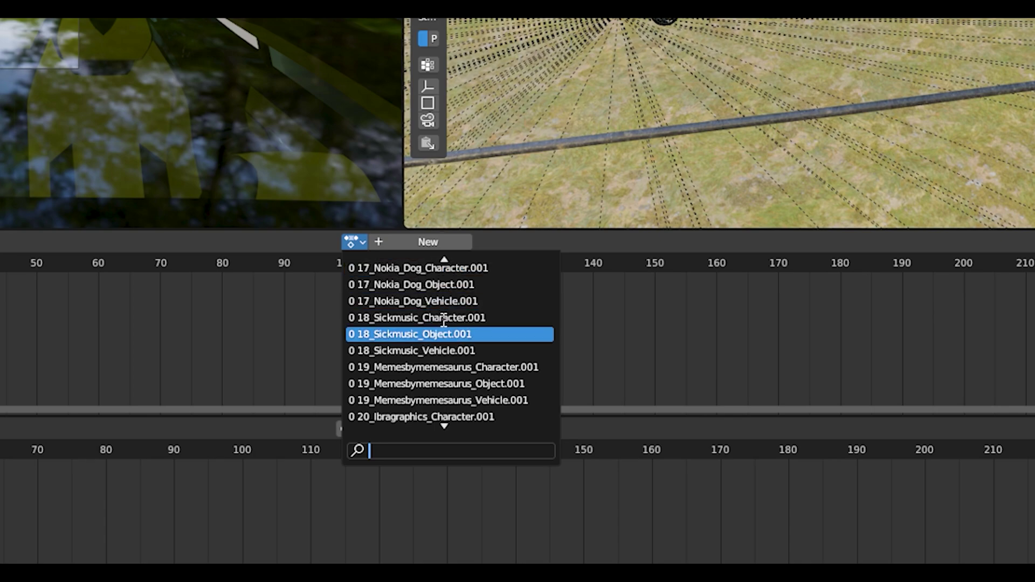
scroll(456, 337, down, 8)
scroll(458, 351, down, 11)
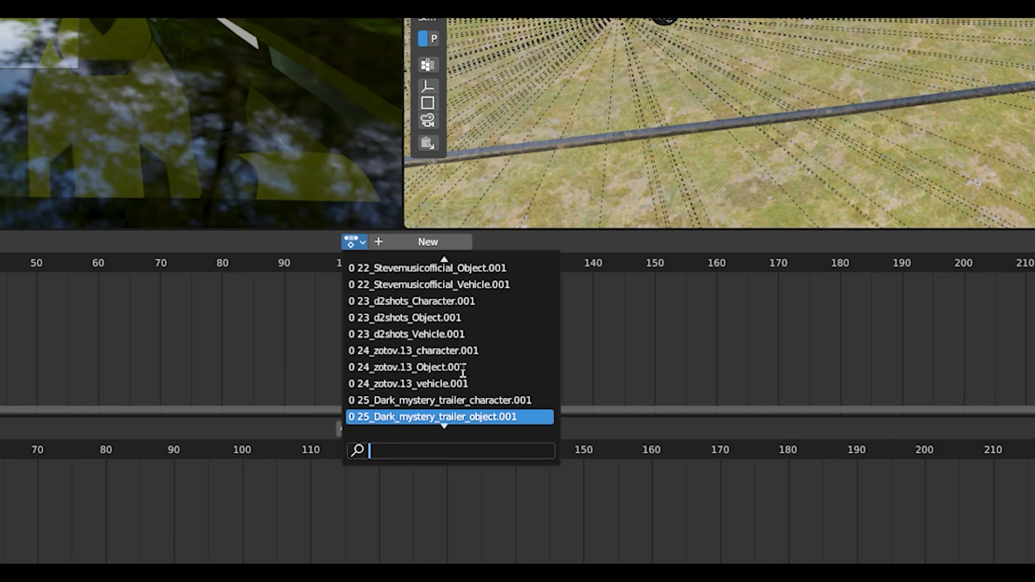
scroll(447, 372, down, 12)
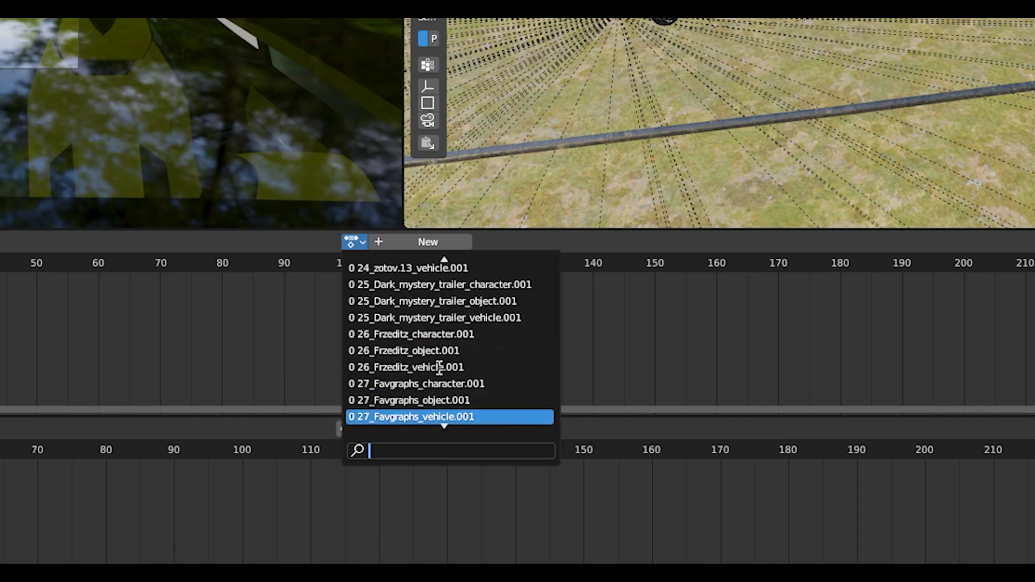
scroll(437, 376, down, 20)
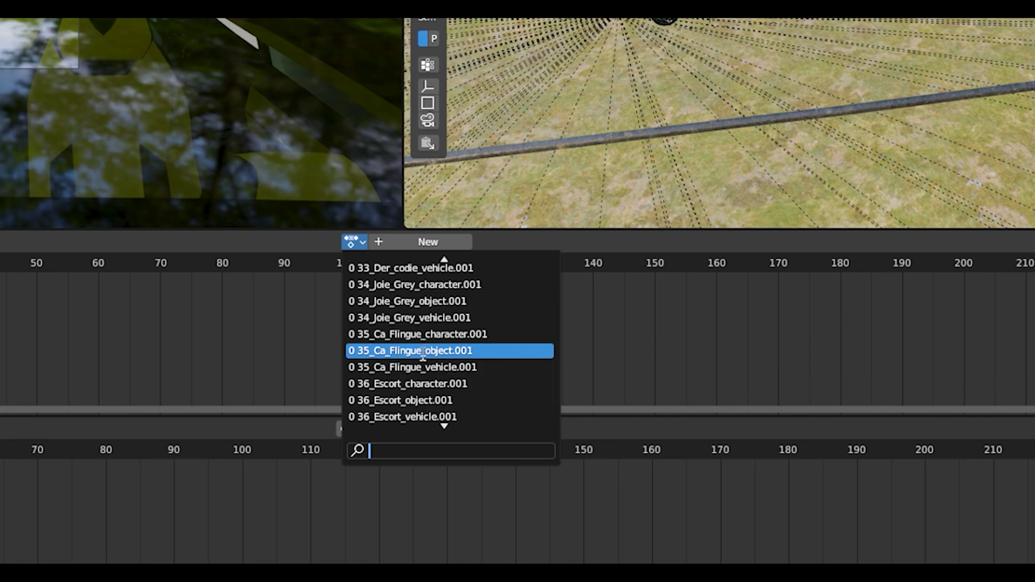
scroll(413, 358, down, 15)
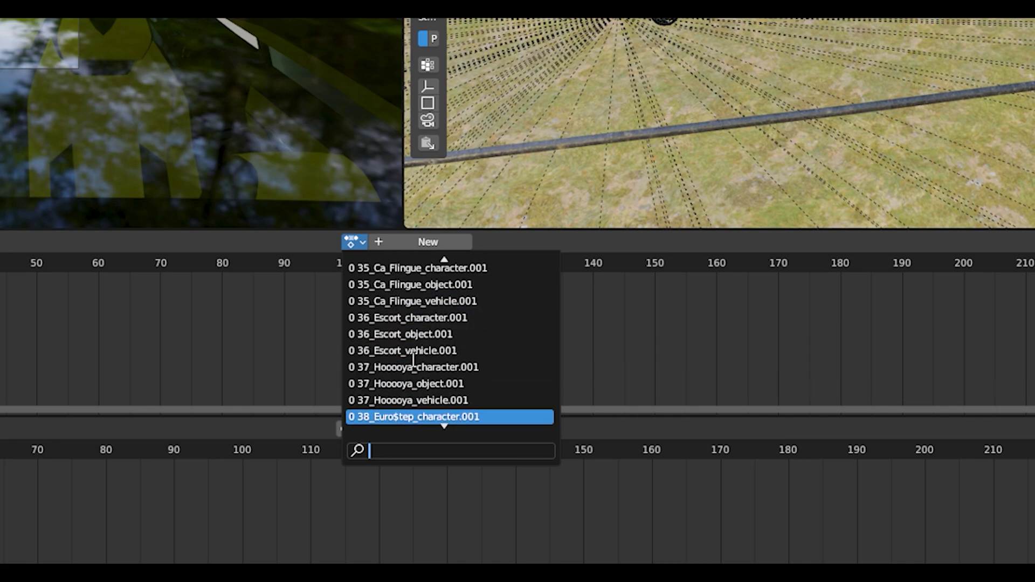
scroll(413, 358, down, 16)
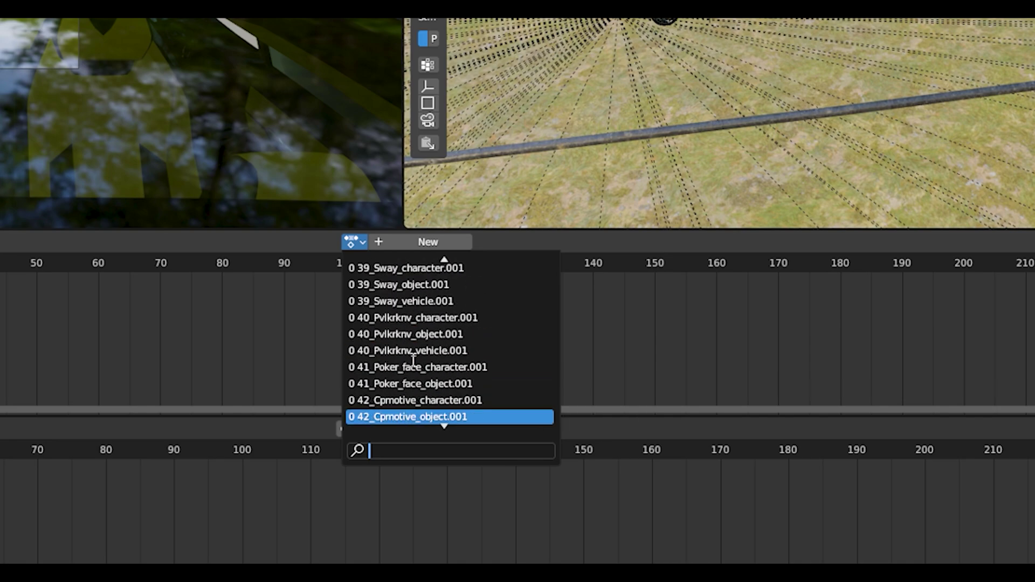
scroll(413, 361, down, 15)
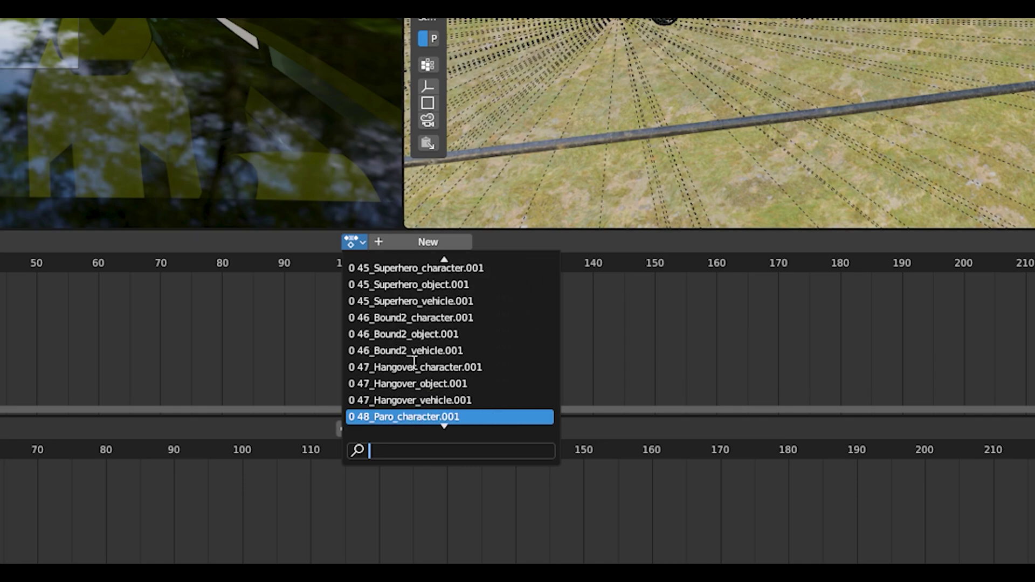
scroll(415, 373, down, 16)
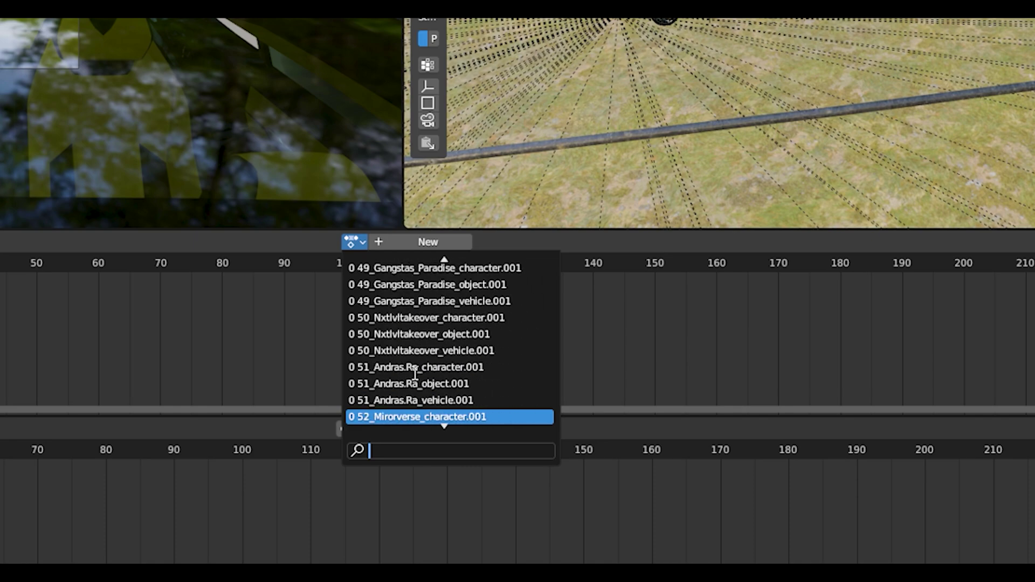
scroll(415, 373, down, 18)
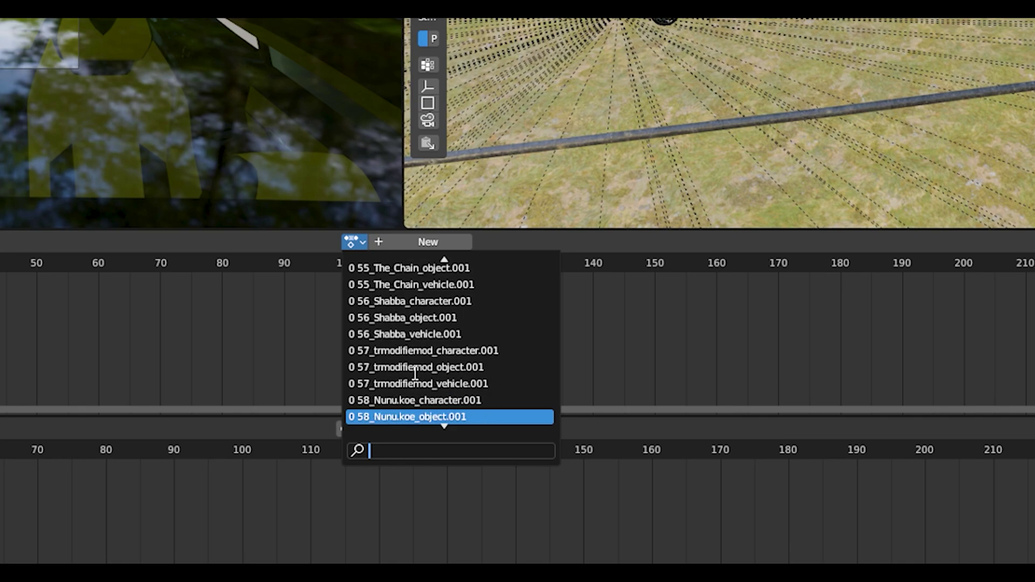
scroll(415, 373, down, 4)
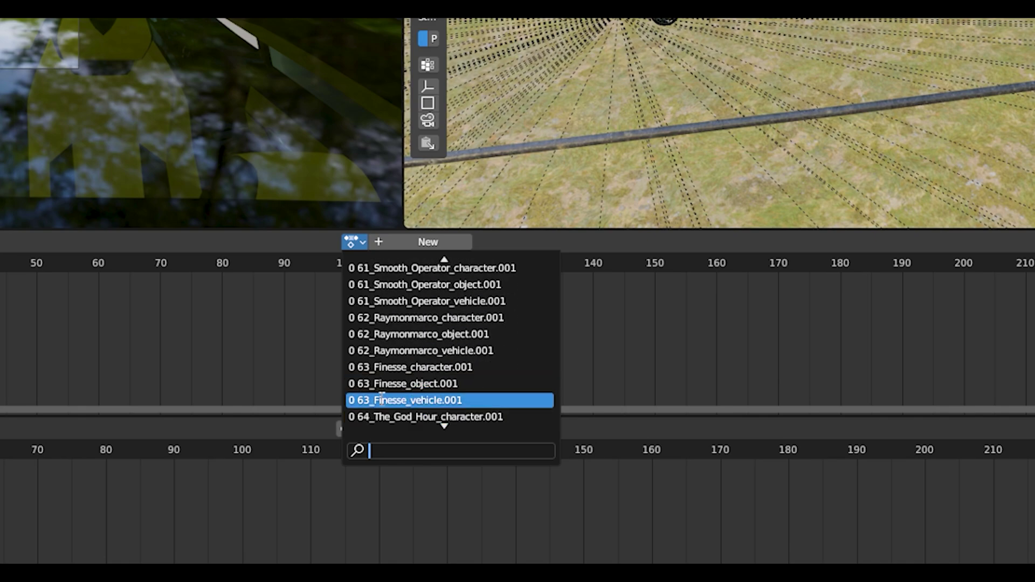
click(383, 400)
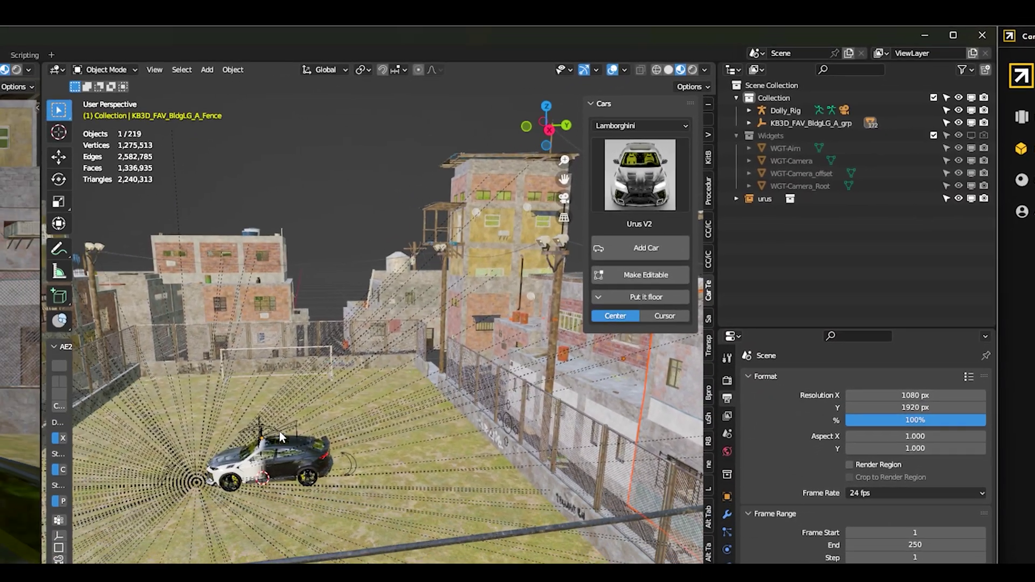
Step: Select Dolly_Rig and assign it the 63_Finesse_vehicle.001 action from the Browse Action list
click(279, 431)
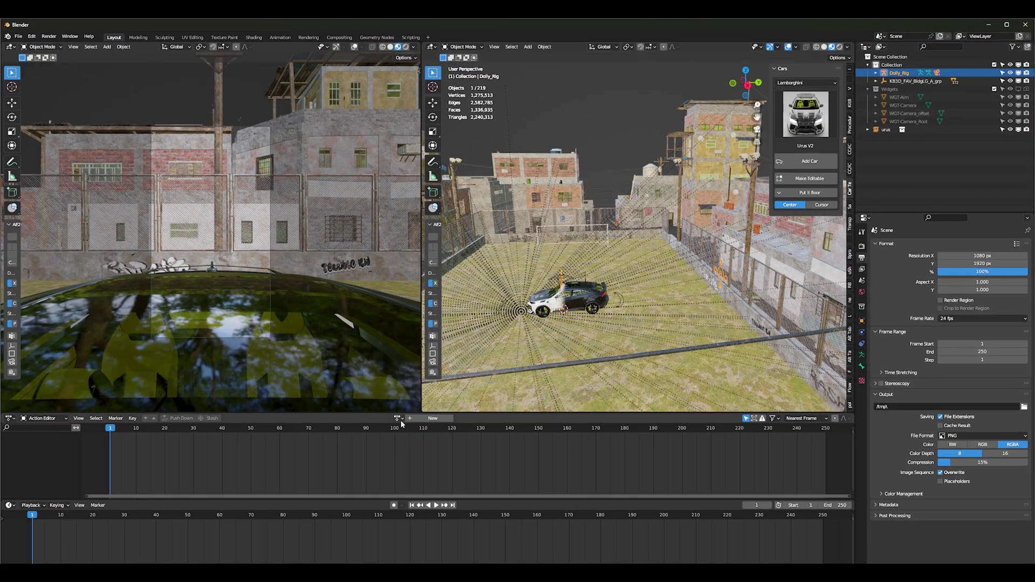
click(397, 418)
scroll(438, 452, down, 8)
scroll(437, 452, down, 20)
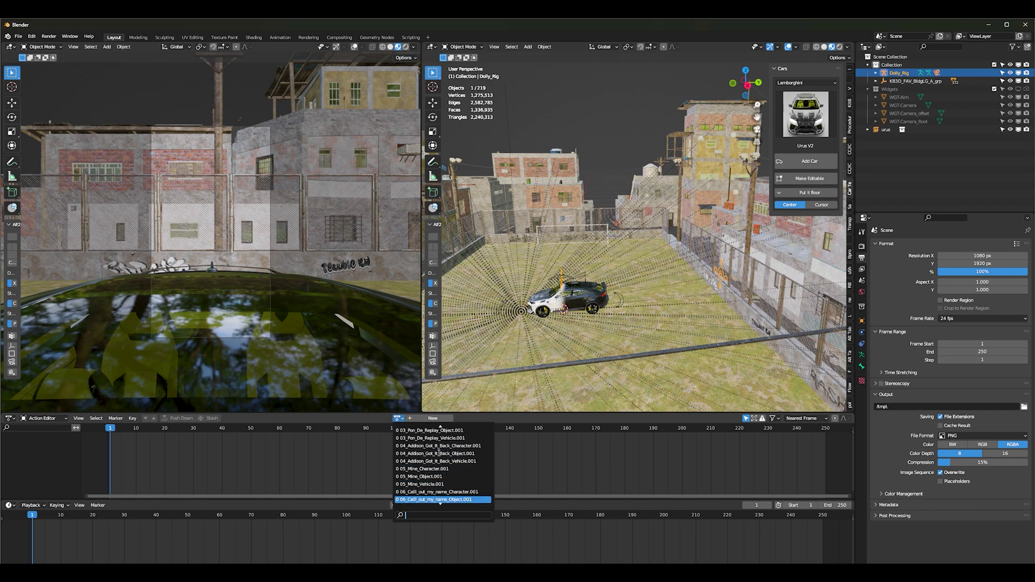
scroll(447, 479, down, 20)
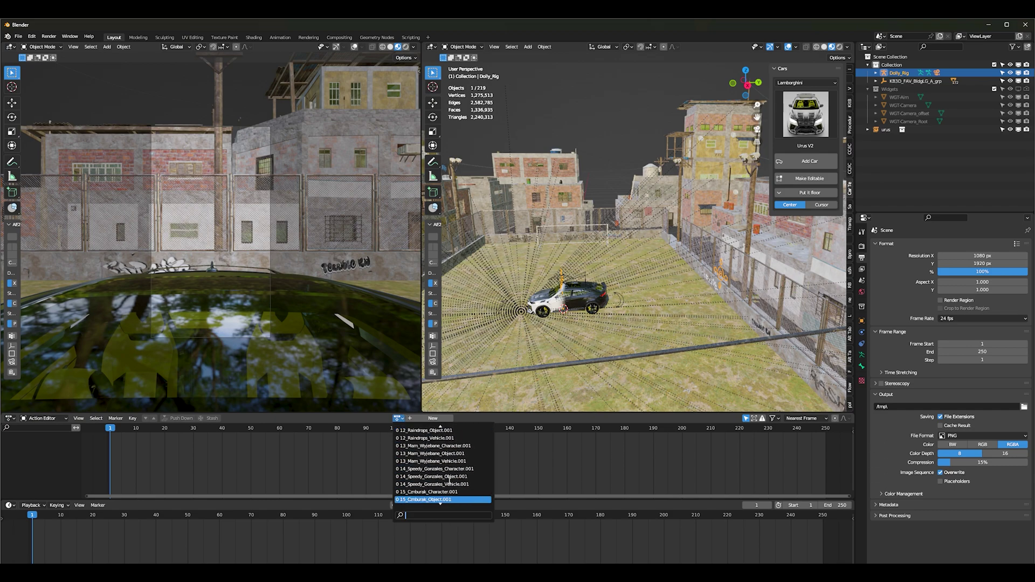
scroll(450, 481, down, 20)
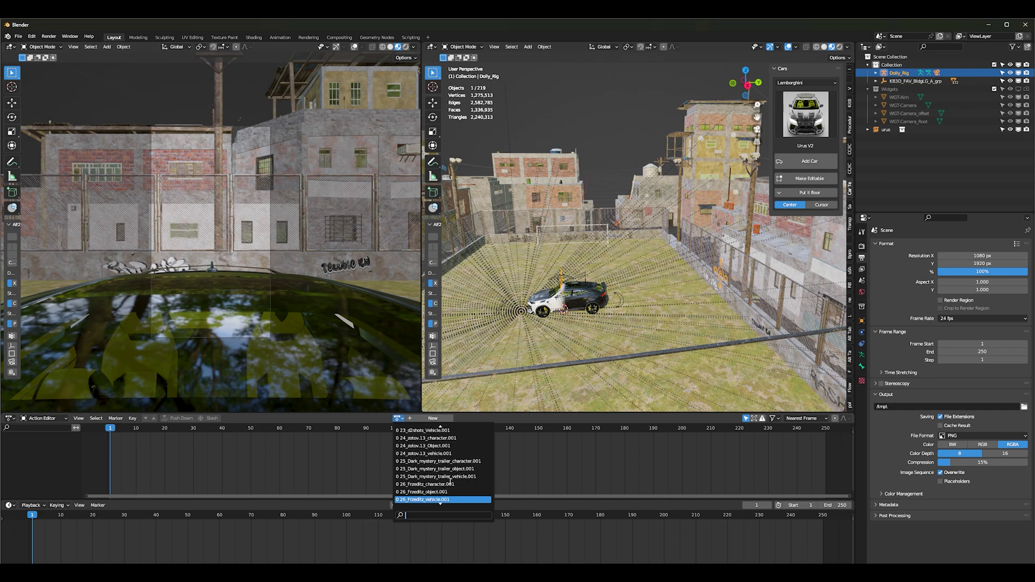
scroll(450, 481, down, 20)
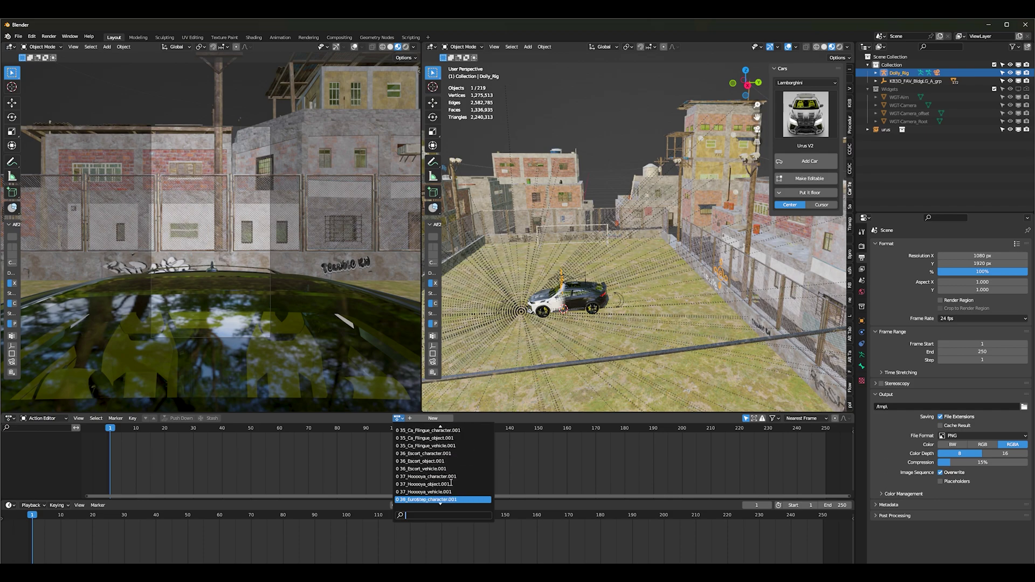
scroll(451, 481, down, 20)
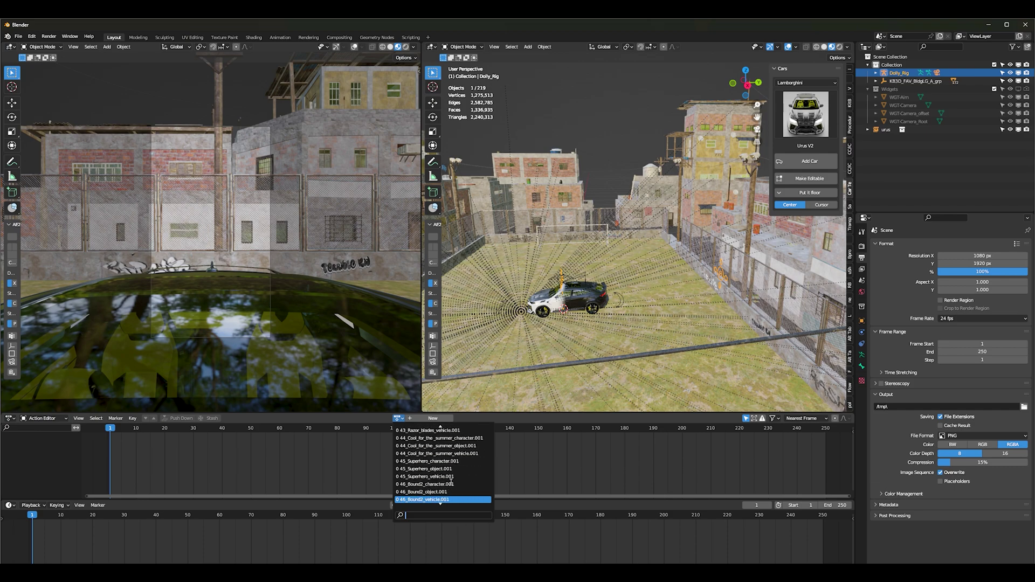
scroll(452, 482, down, 20)
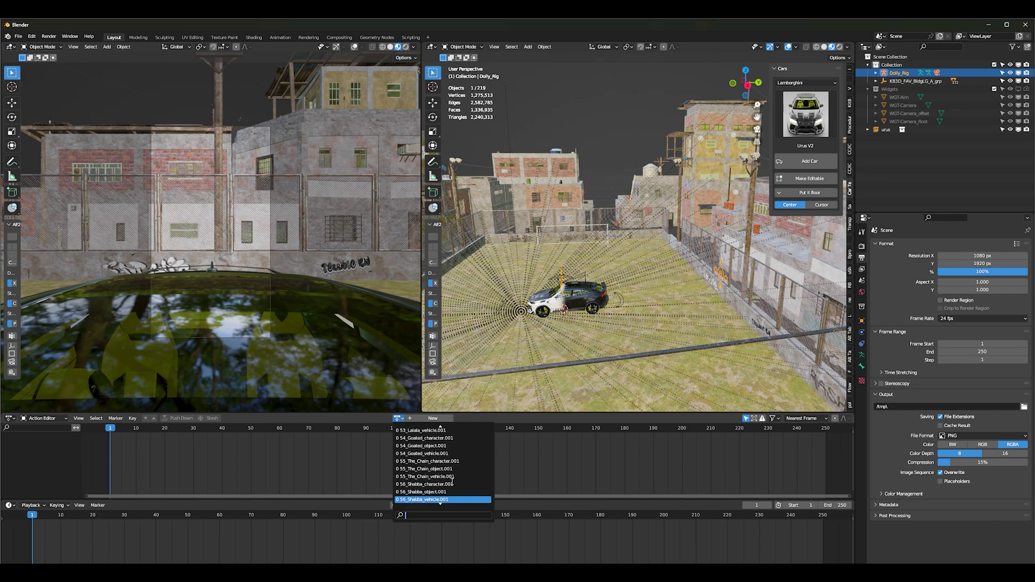
scroll(452, 481, down, 4)
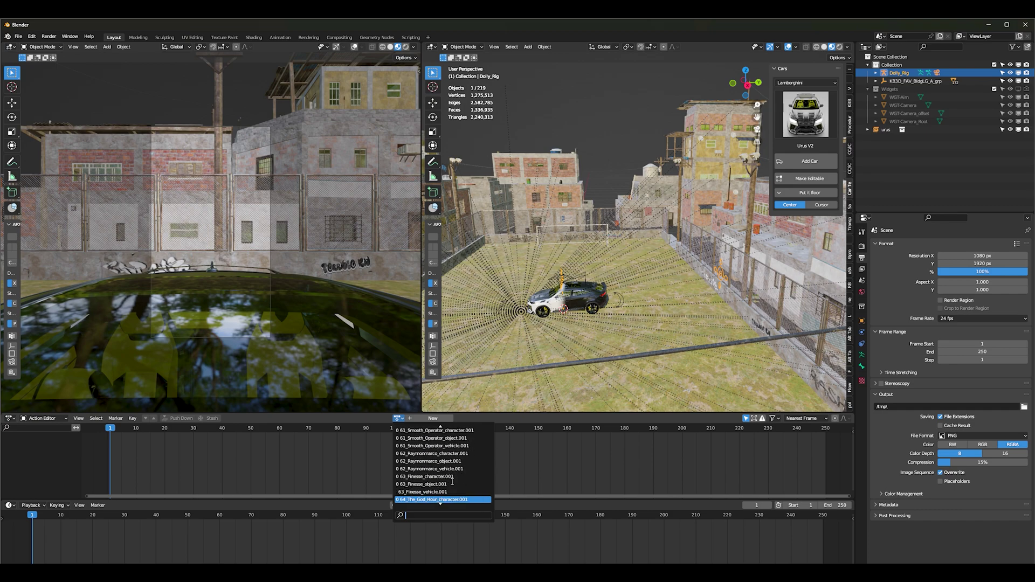
click(425, 492)
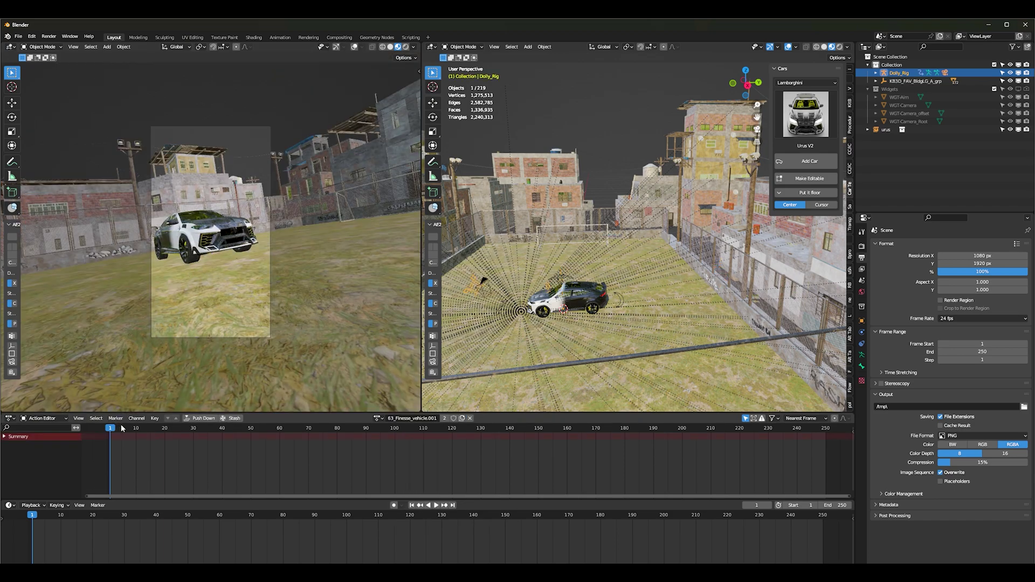
Step: Switch the viewport to solid shading and set the render engine to Cycles
click(825, 46)
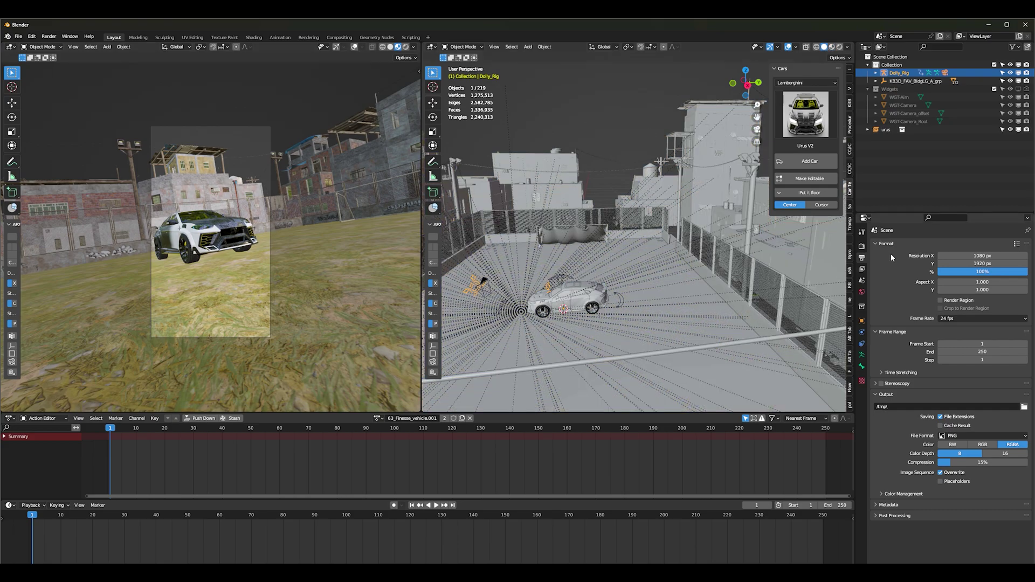
click(864, 249)
click(946, 246)
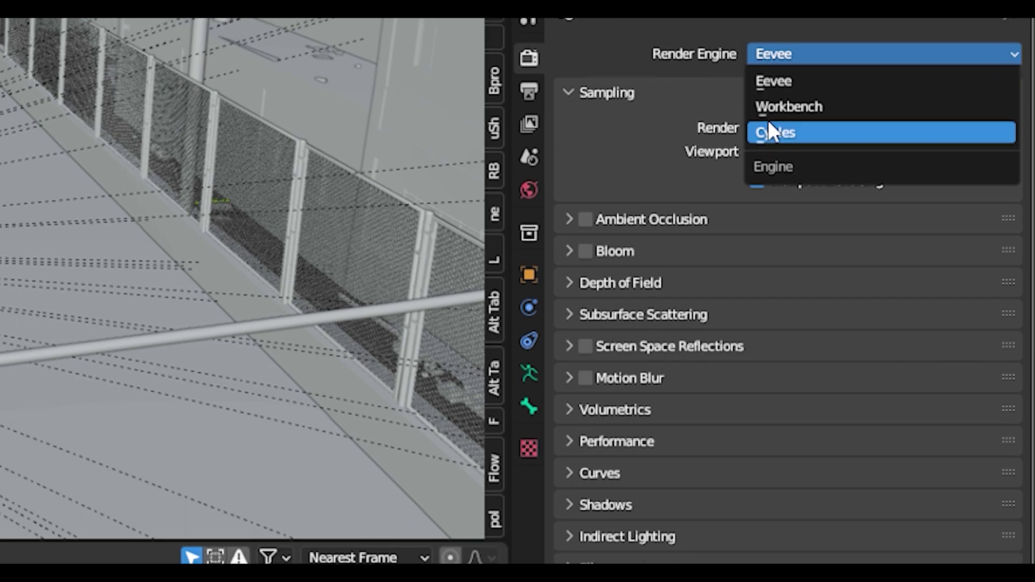
click(769, 129)
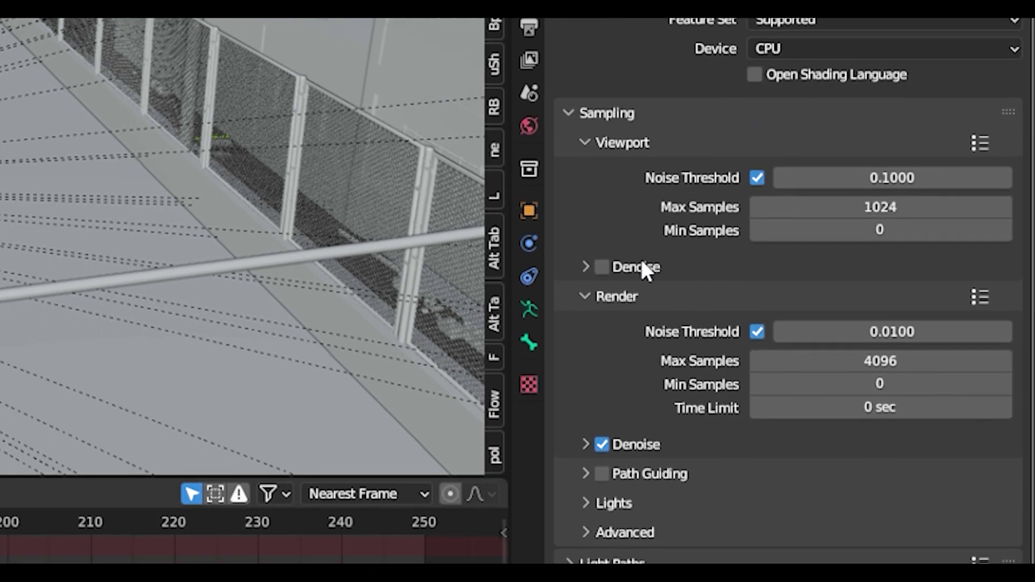
Step: Enable denoising with OptiX as the denoiser for both viewport and final render
click(601, 246)
click(591, 246)
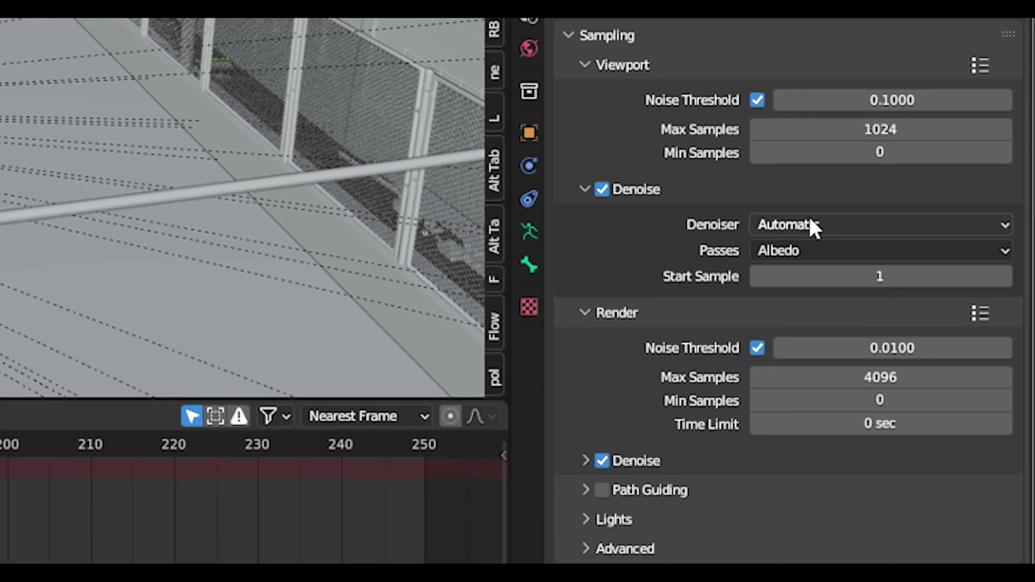
click(789, 281)
click(777, 277)
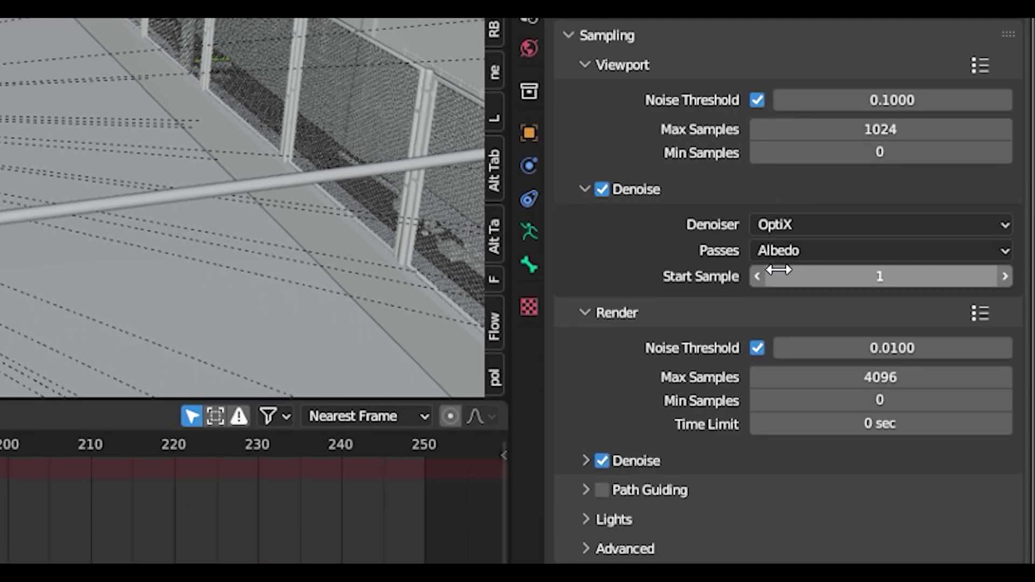
click(582, 461)
click(804, 493)
click(788, 520)
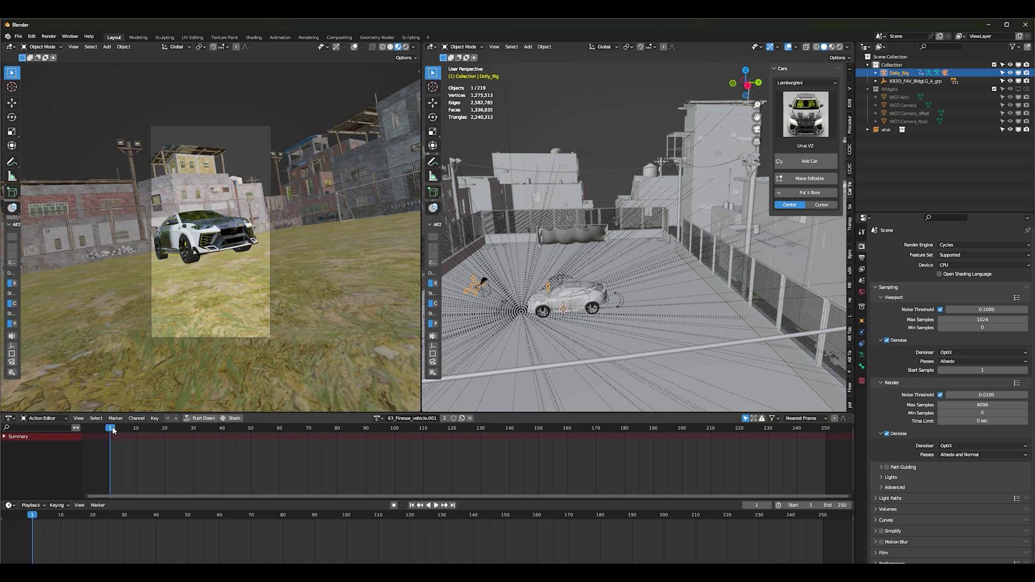
Step: Move the urus car along global Y, playing the dolly animation before and after to check framing
key(space)
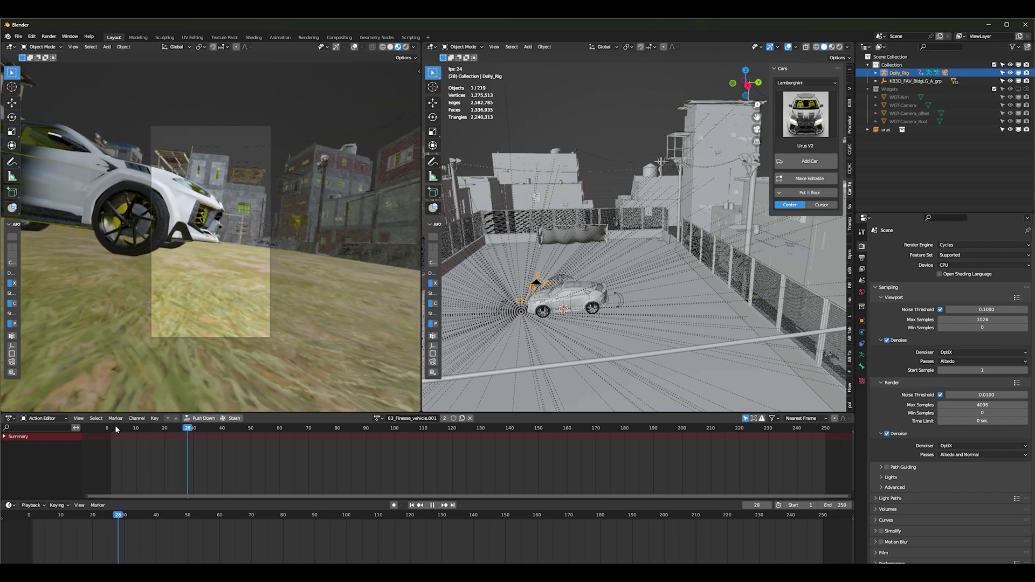
key(space)
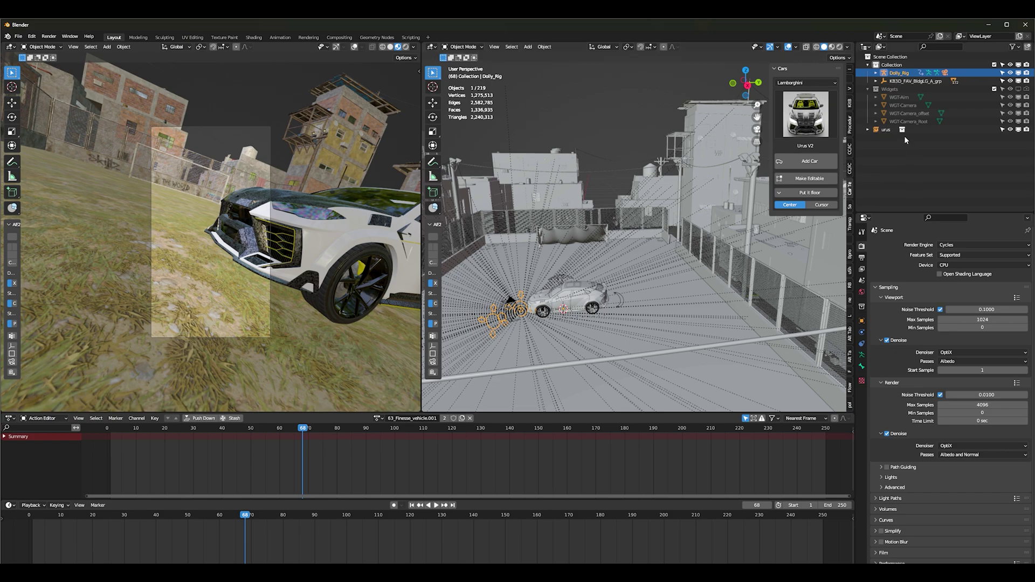
click(885, 129)
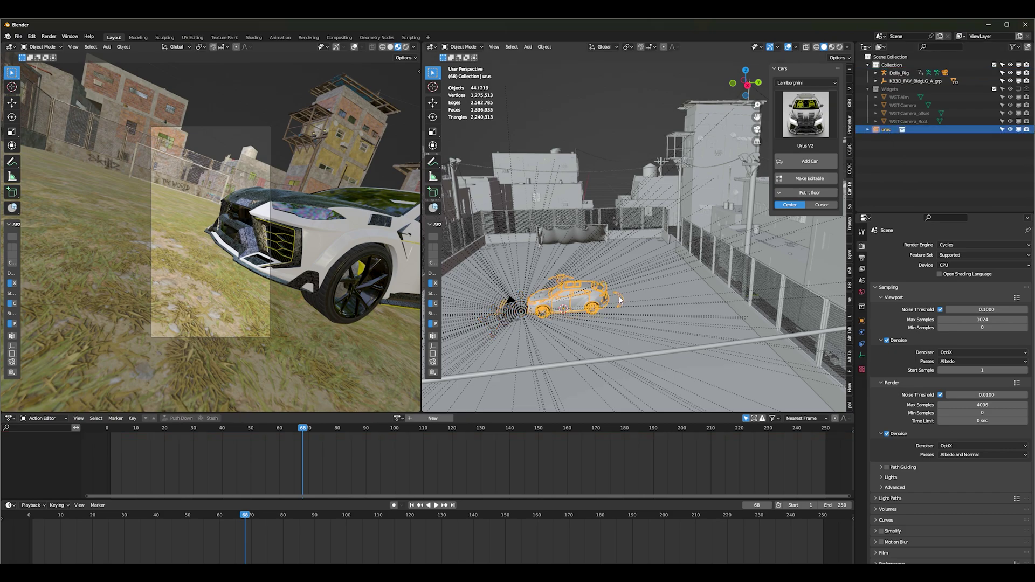
key(g)
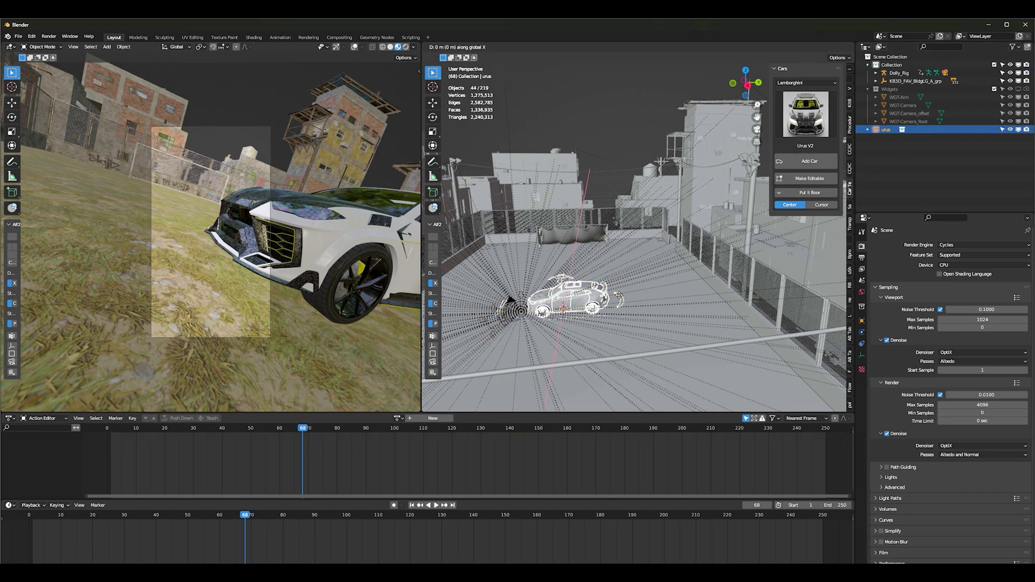
key(y)
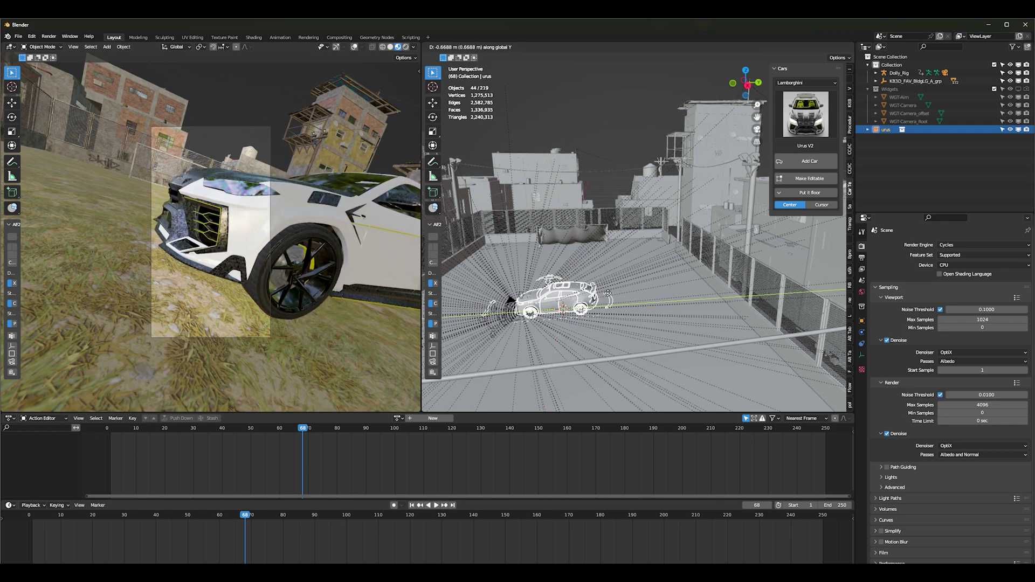
click(607, 293)
key(space)
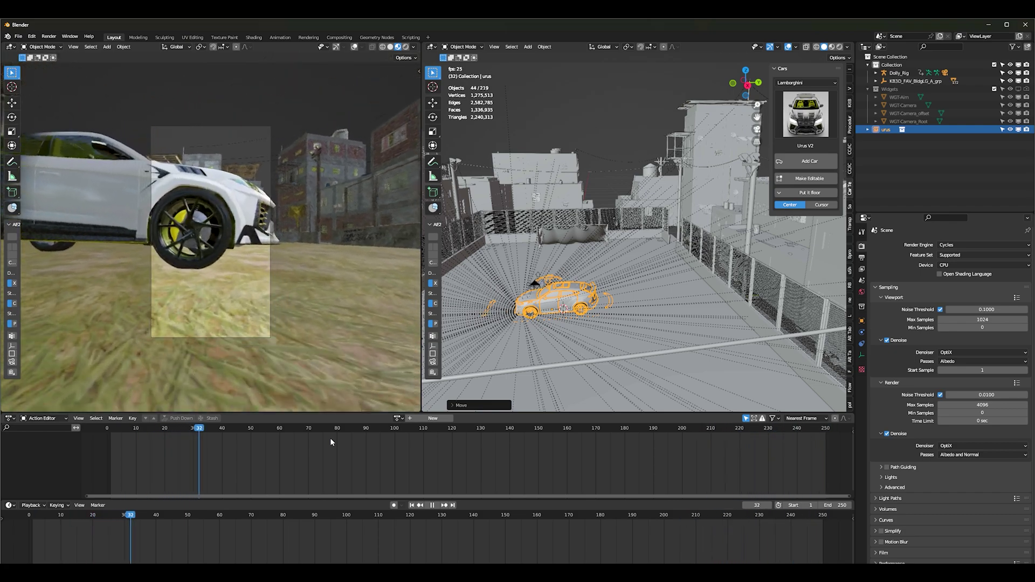
key(space)
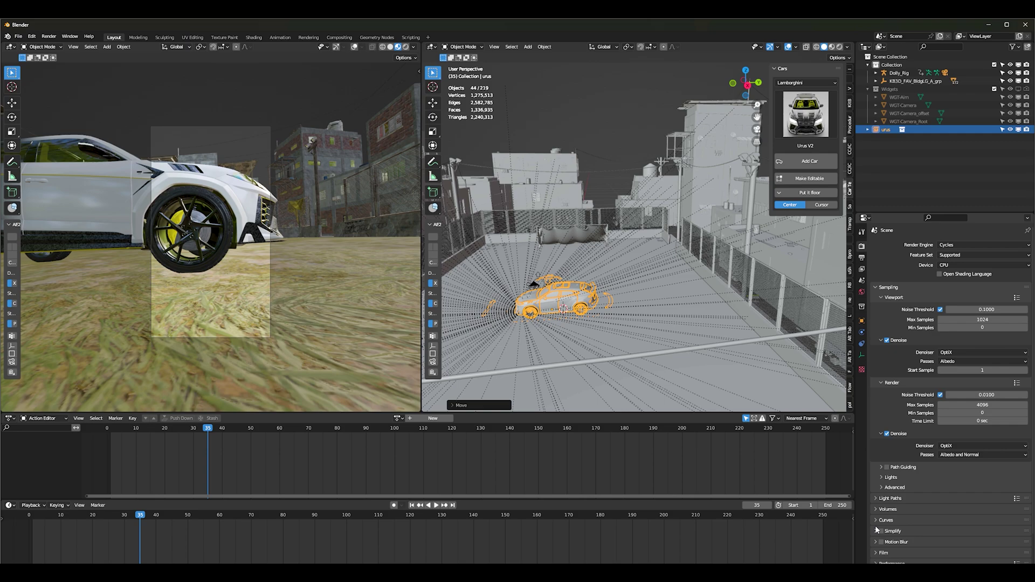
Step: Enable motion blur and set Dolly_Camera's depth-of-field focus object to the urus car
click(881, 542)
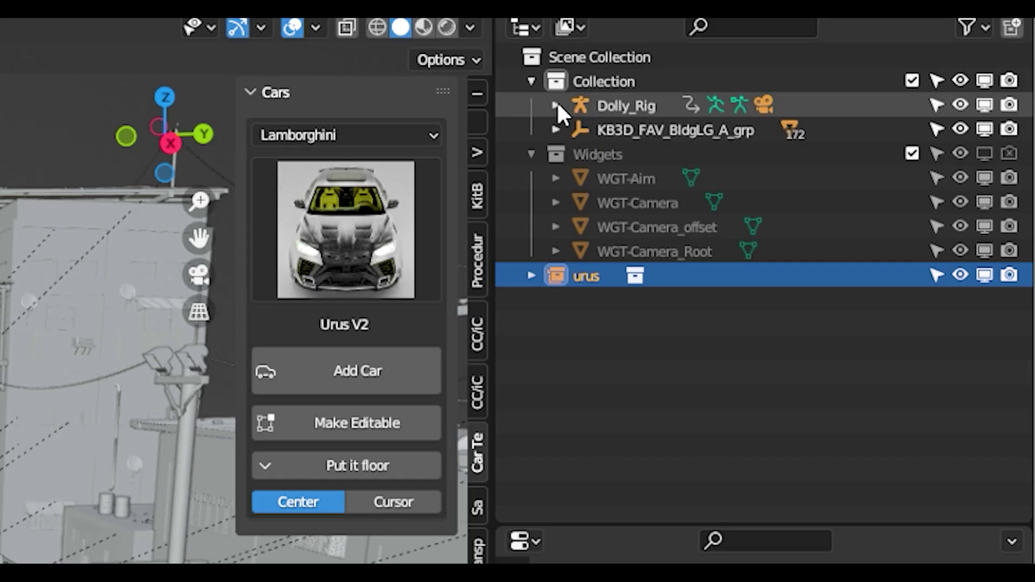
click(876, 72)
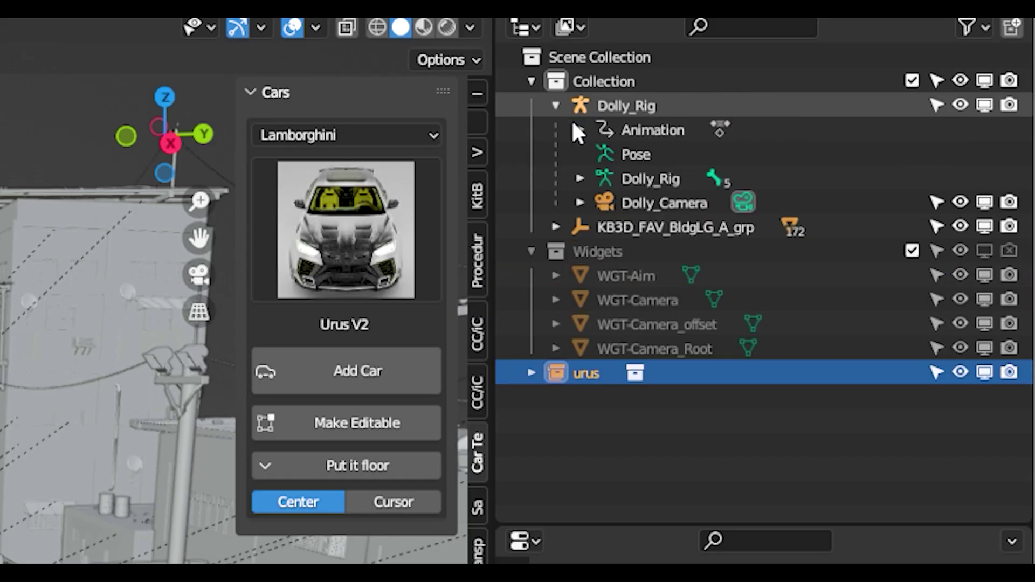
click(664, 203)
click(569, 230)
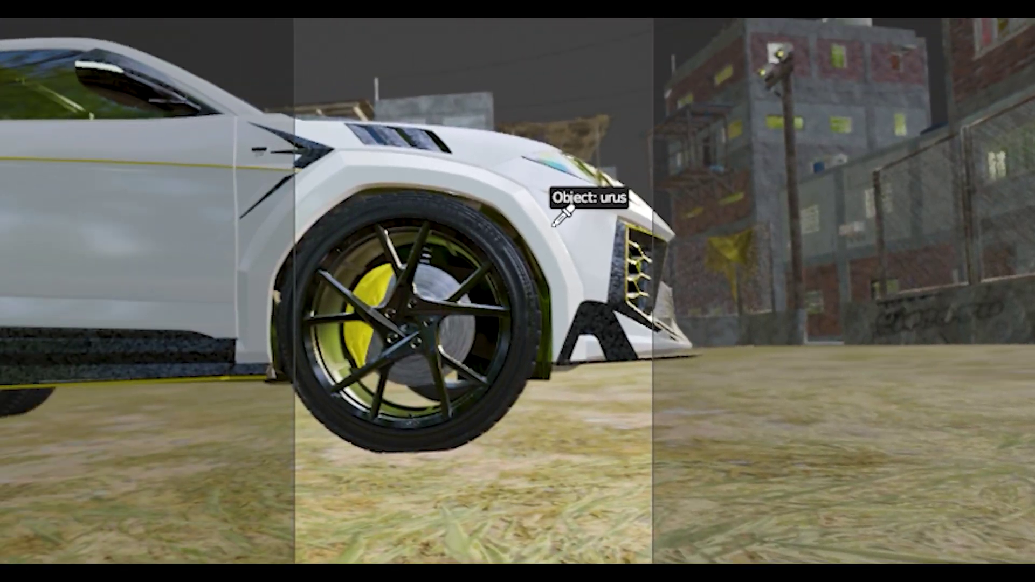
click(553, 226)
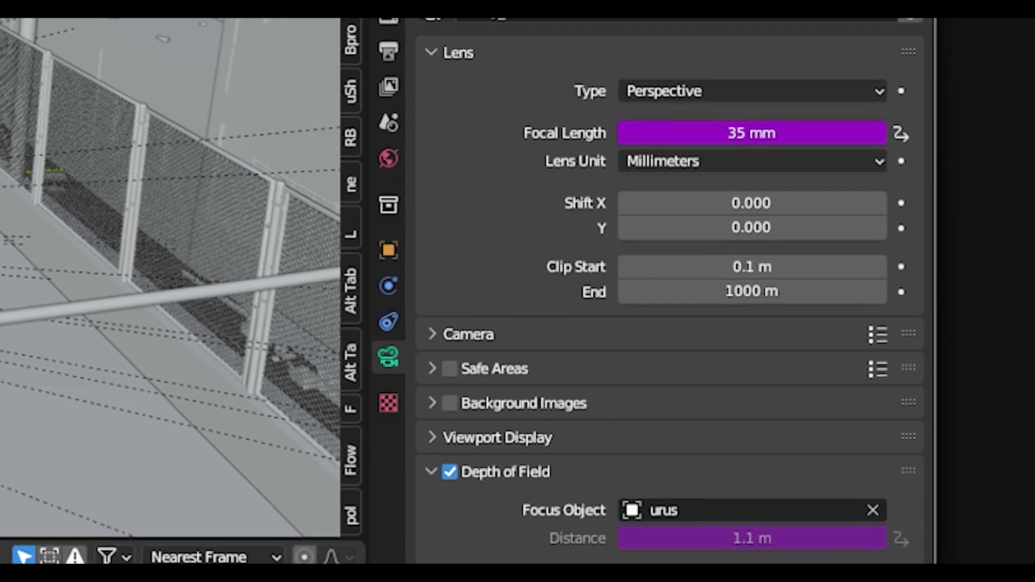
click(388, 86)
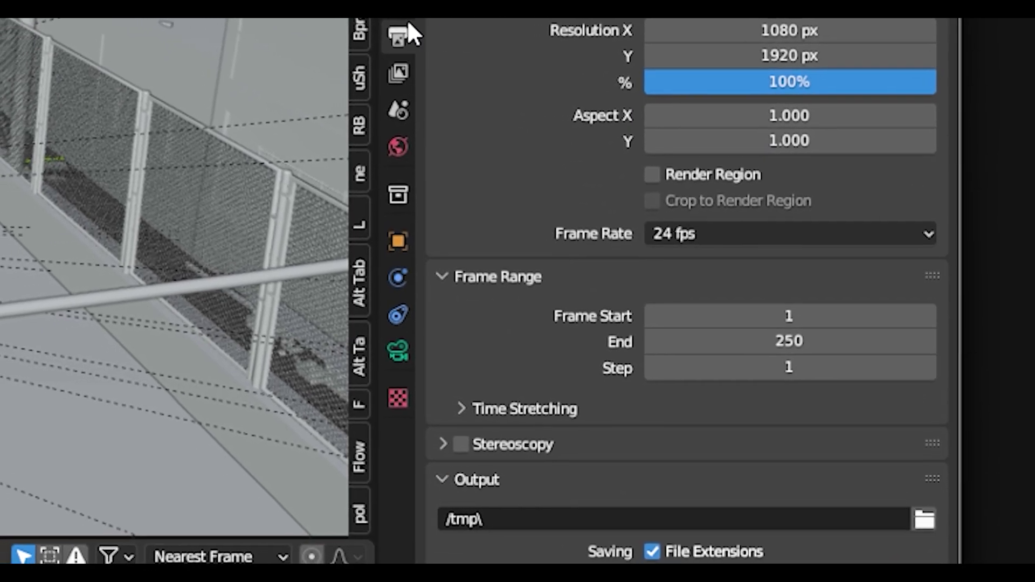
Step: Set the final render Max Samples to 2048 and Noise Threshold to 1
click(402, 29)
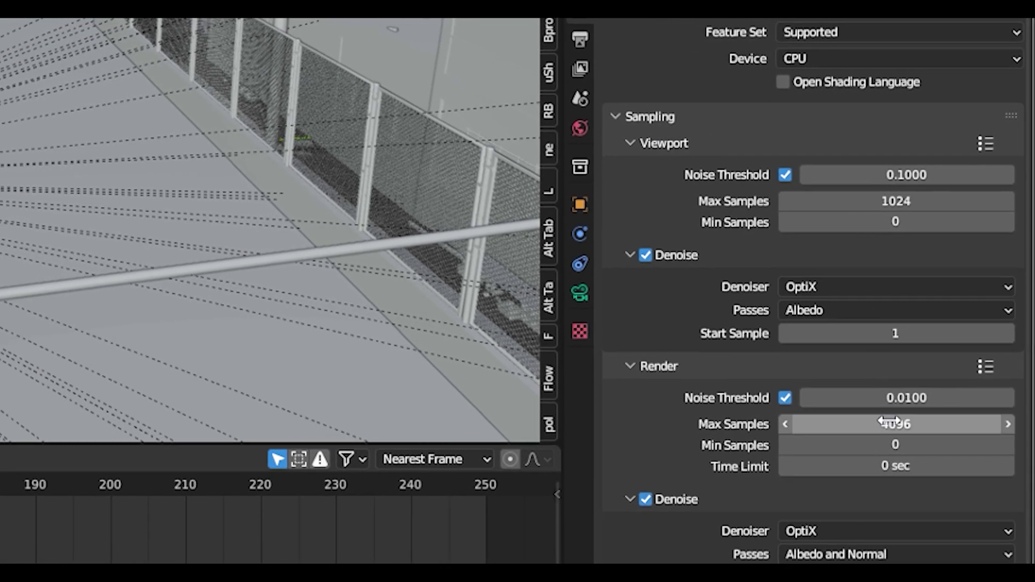
click(892, 424)
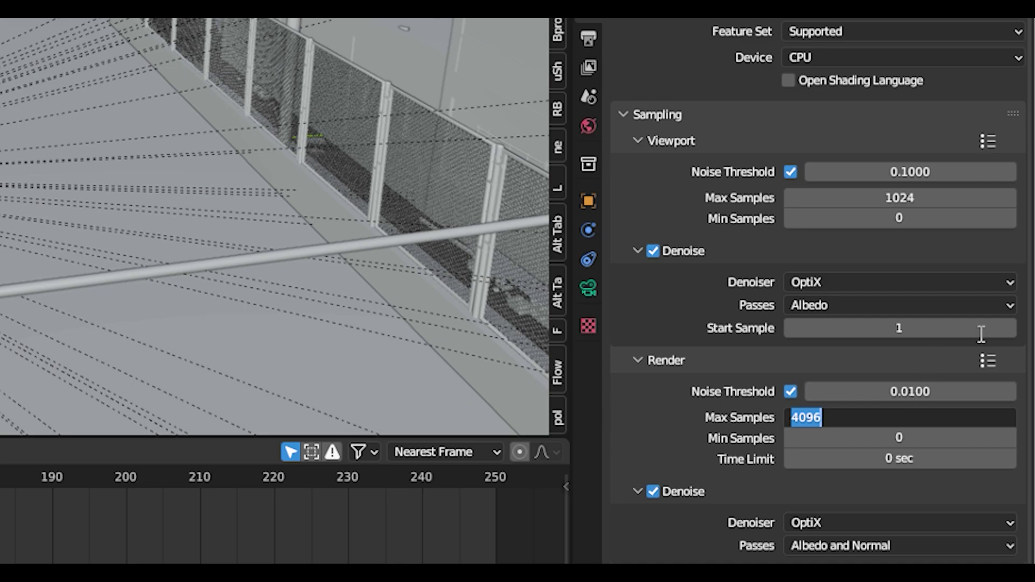
text(2048)
key(Return)
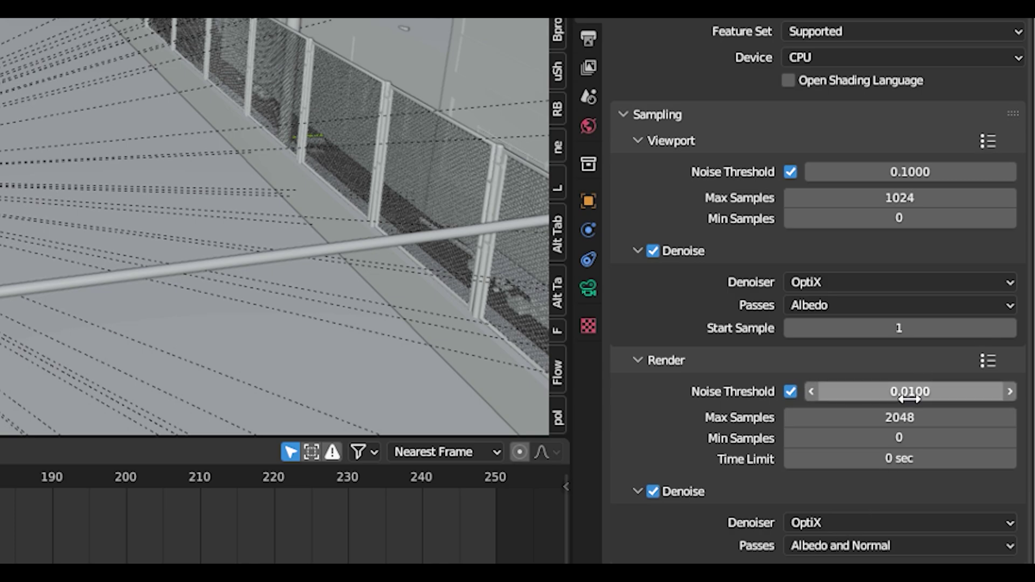
click(911, 398)
text(1)
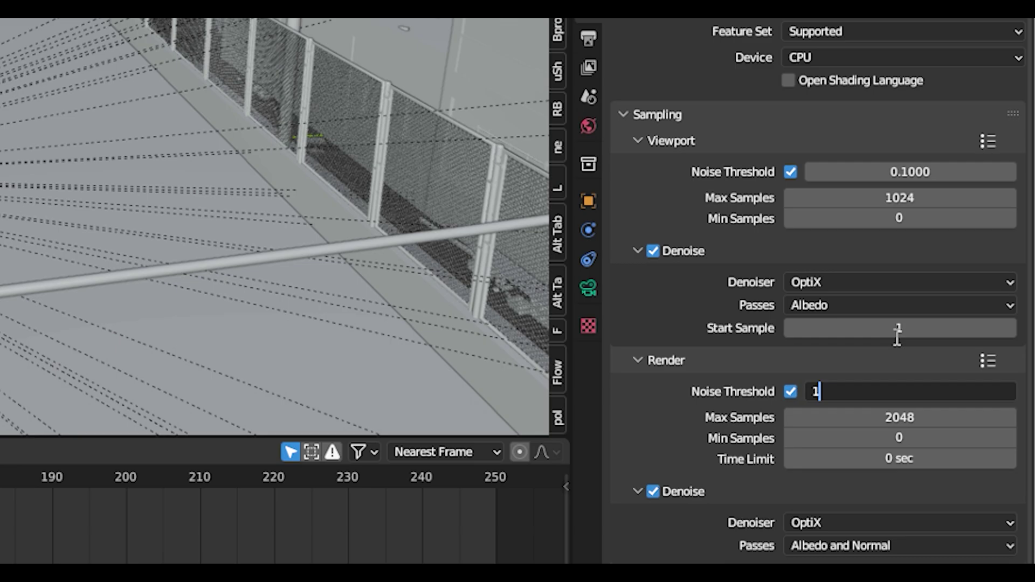
key(Return)
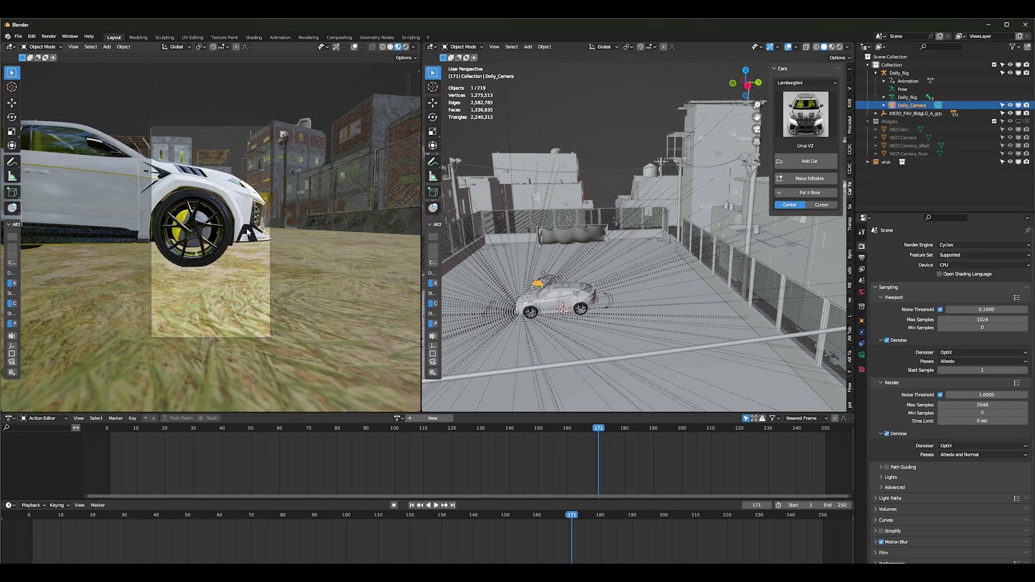
Step: Test-render the current frame and switch the render device to GPU Compute
key(F12)
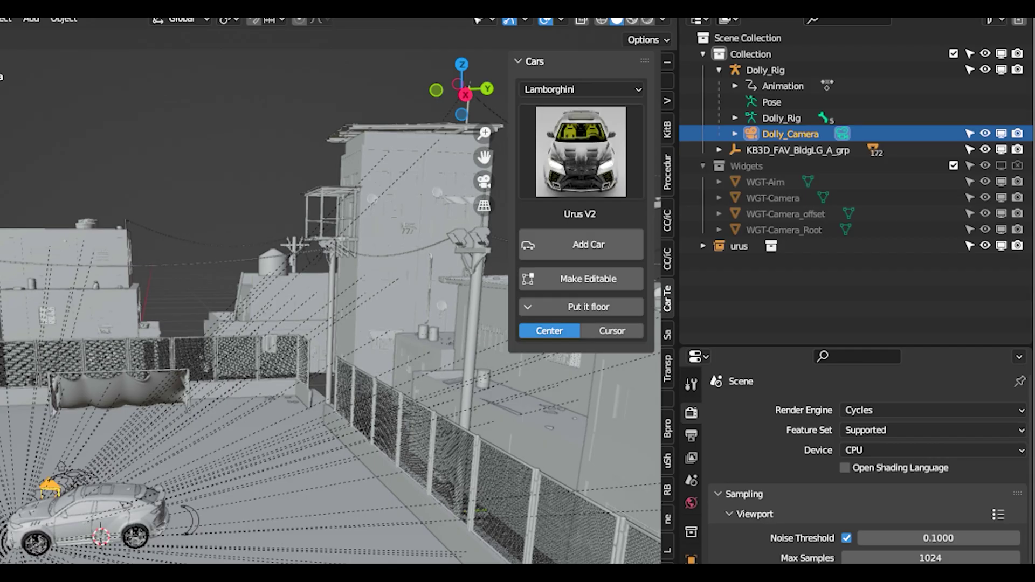
click(940, 449)
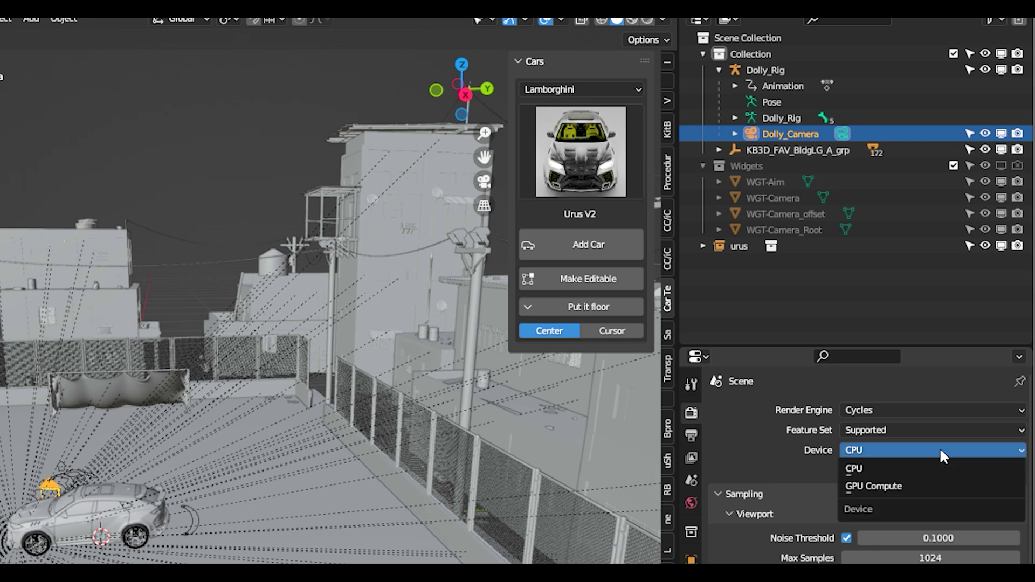
click(916, 501)
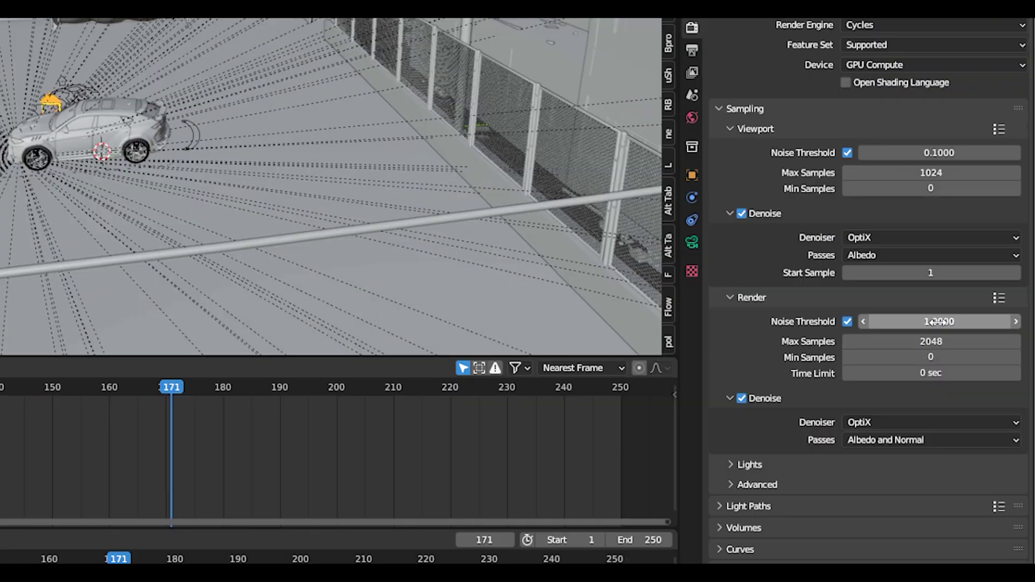
Step: Set the render noise threshold to 0.01 and test-render frame 171 again
click(938, 322)
key(BackSpace)
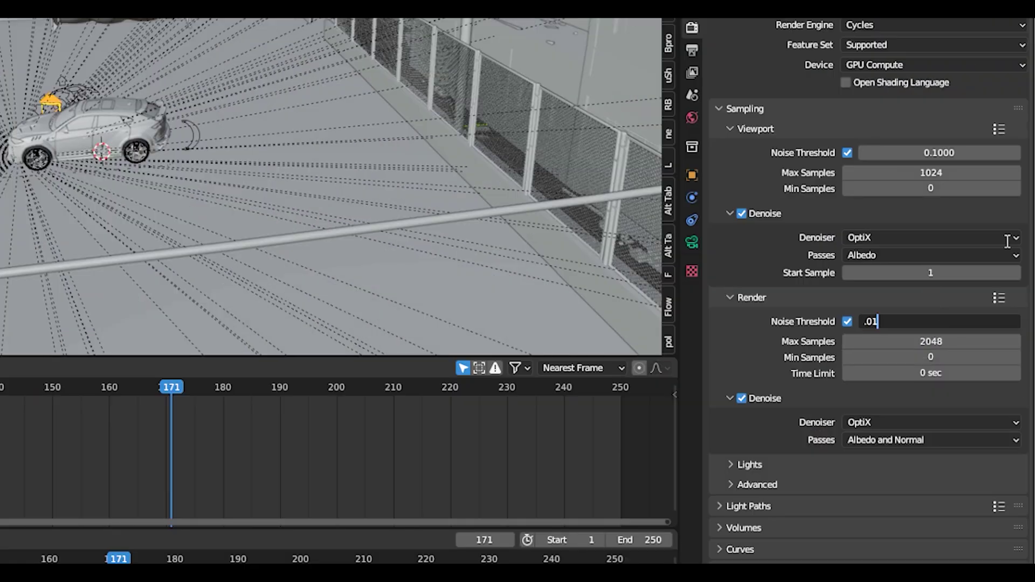
text(.01)
key(Return)
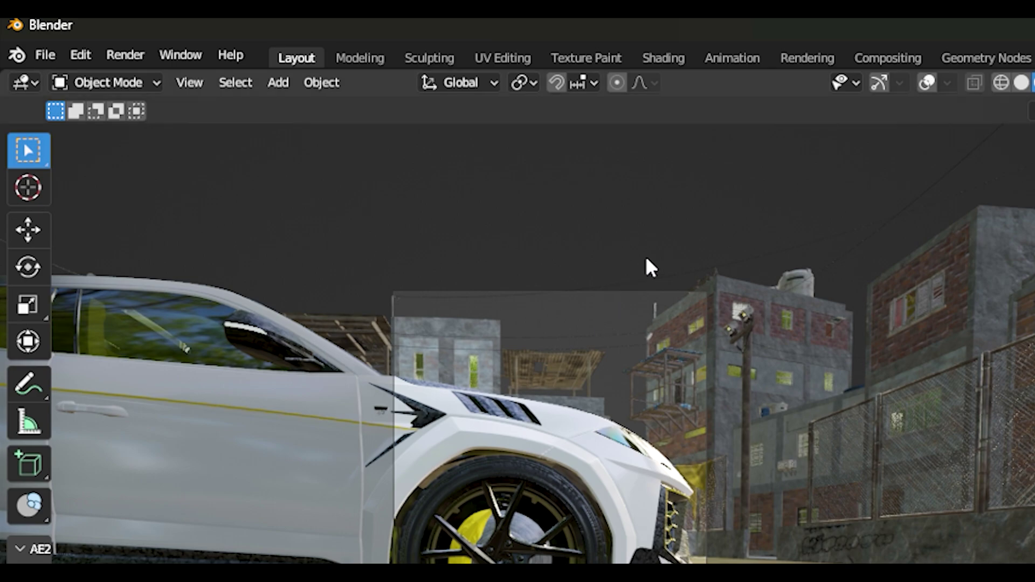
key(F12)
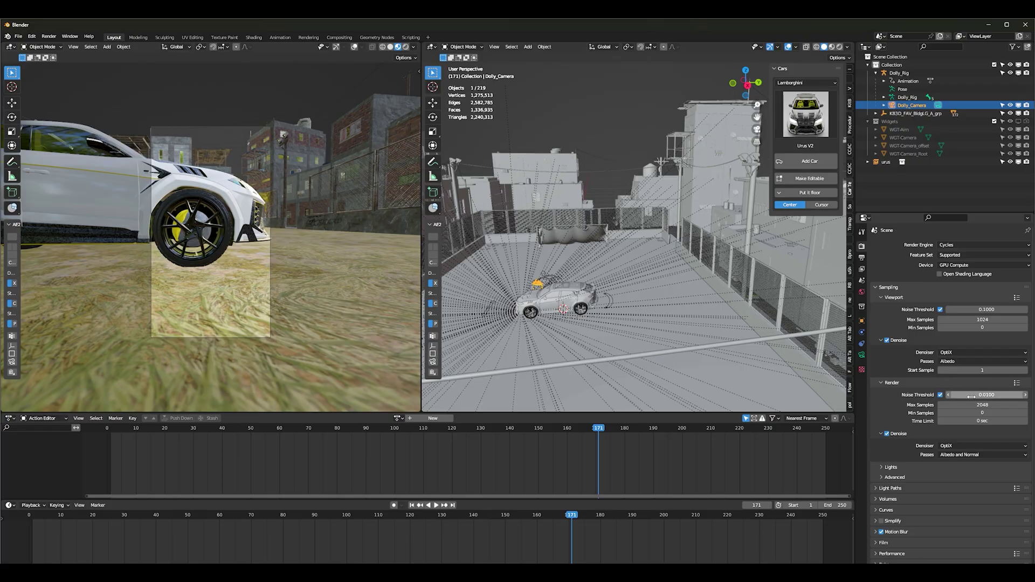
Step: Reset the noise threshold to 1, test-render frame 171 in 3.52 s, and close the render window
double_click(964, 395)
text(1)
key(Return)
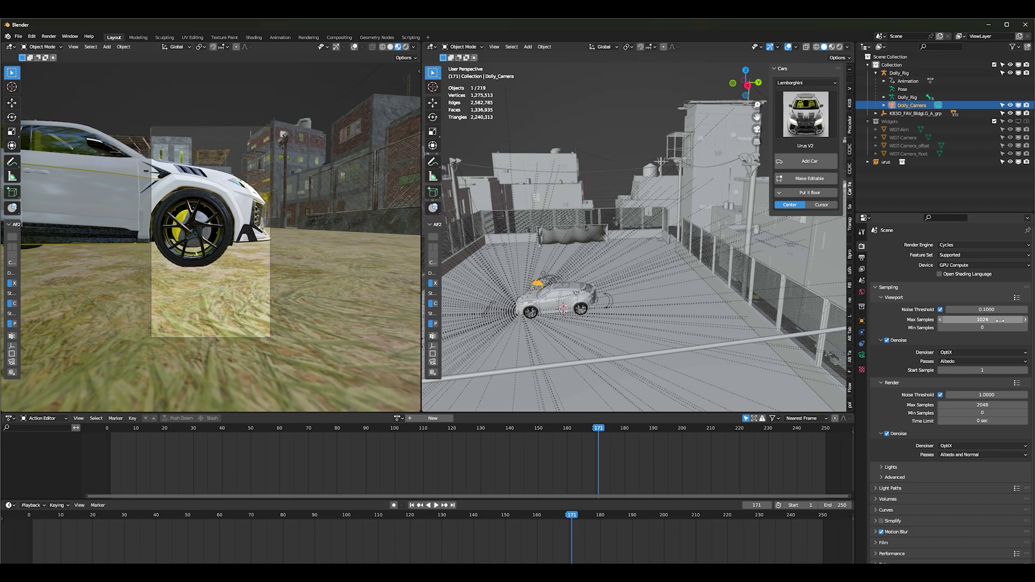
key(F12)
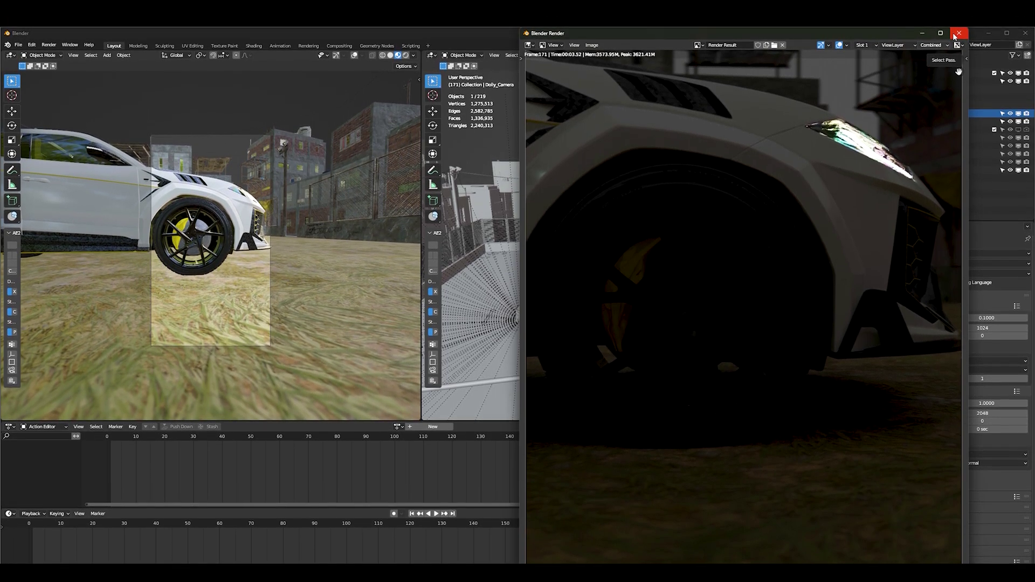
click(956, 36)
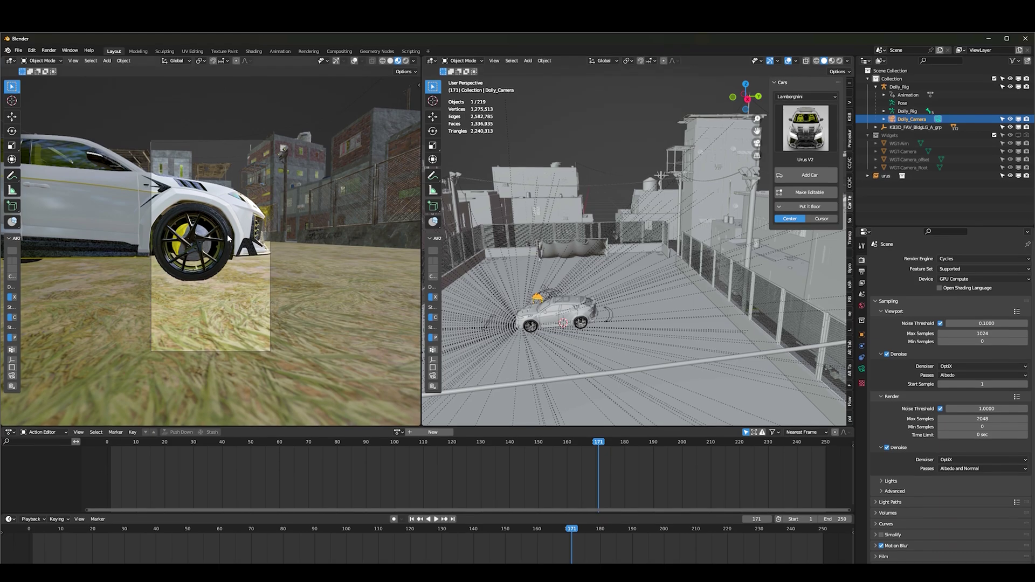
Step: In the World's SceneSkies panel, apply Collection 1's bright cloudy daytime sky (equi_main.exr)
click(862, 303)
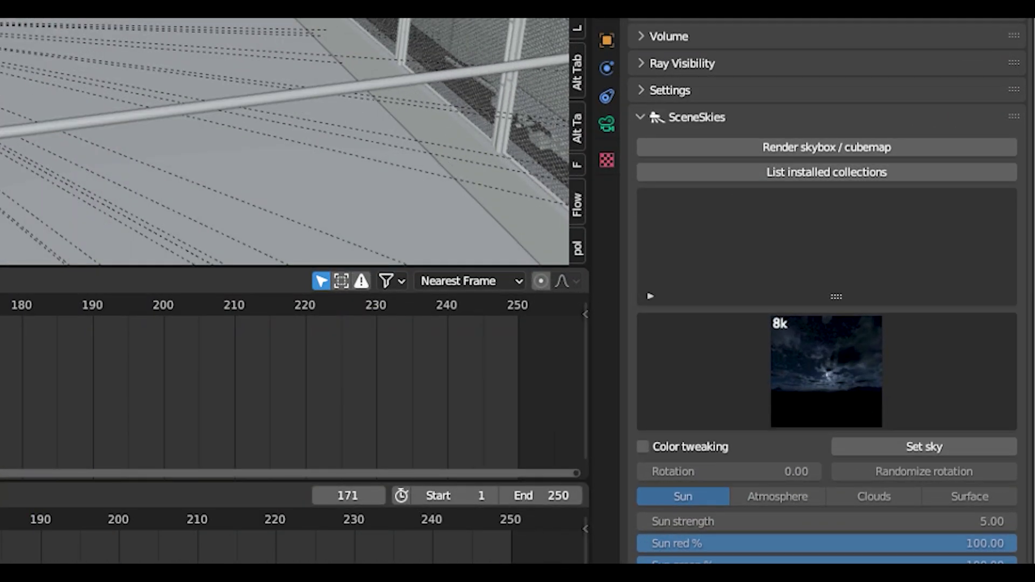
click(829, 385)
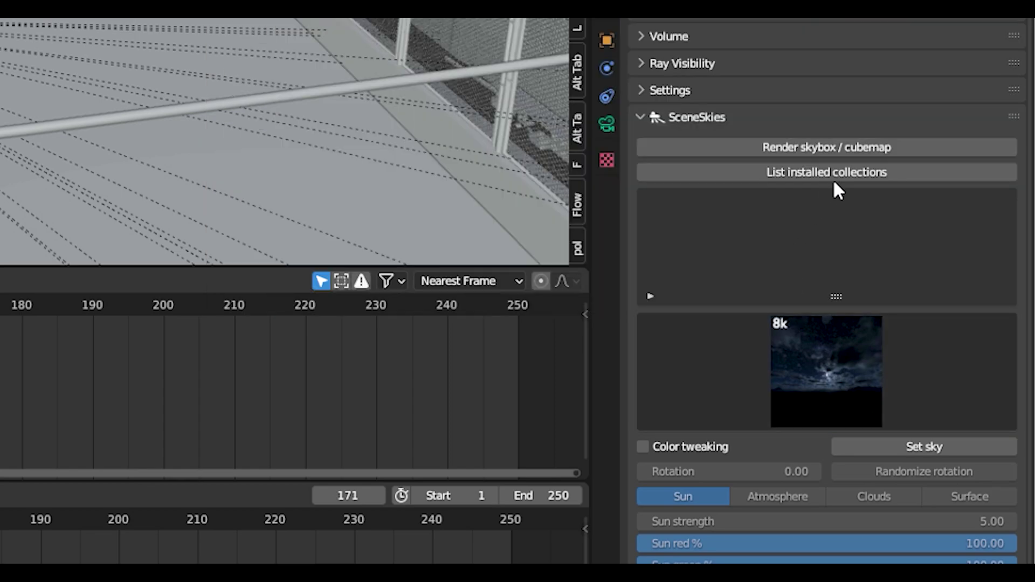
click(833, 174)
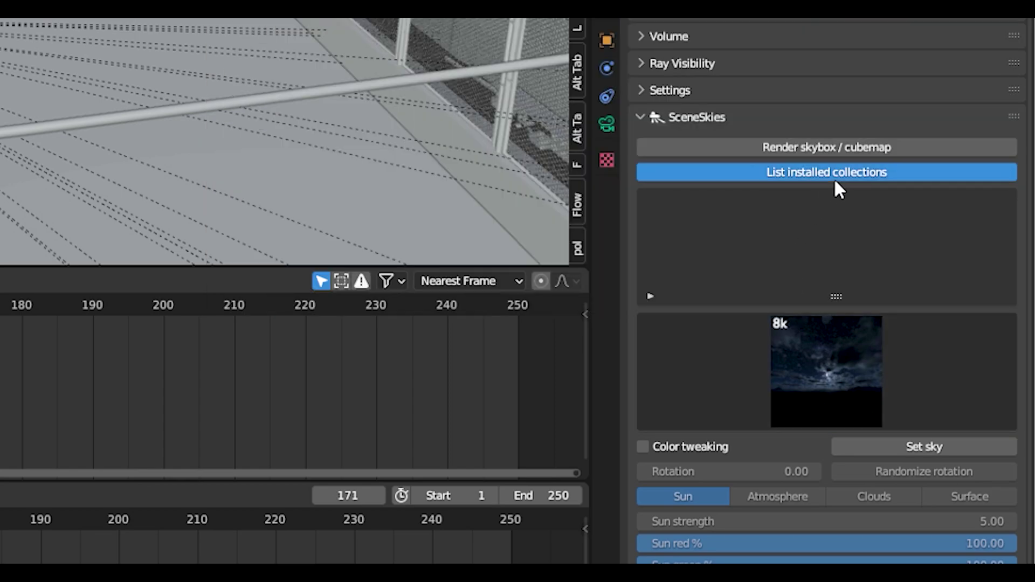
click(732, 223)
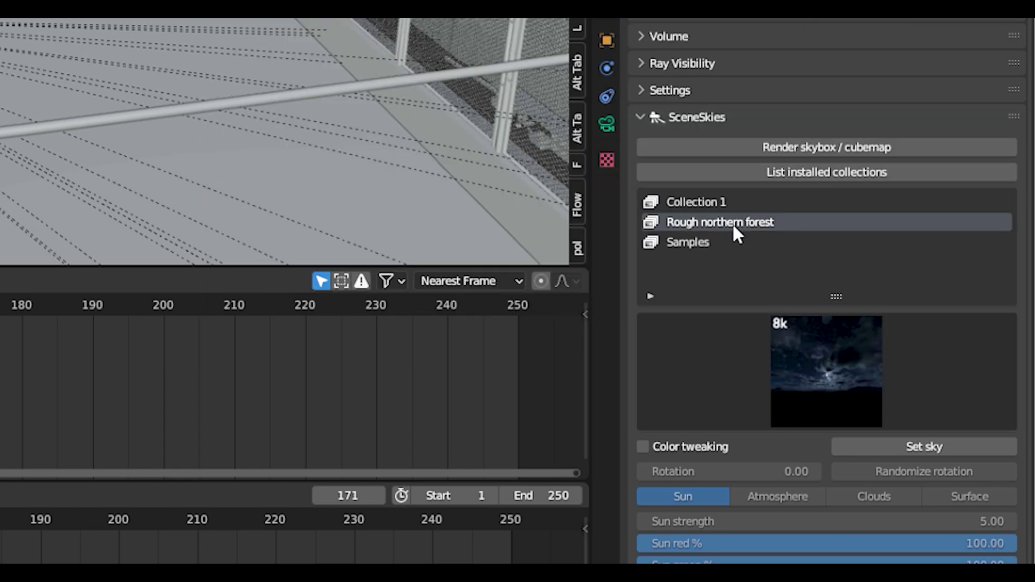
click(710, 200)
click(814, 337)
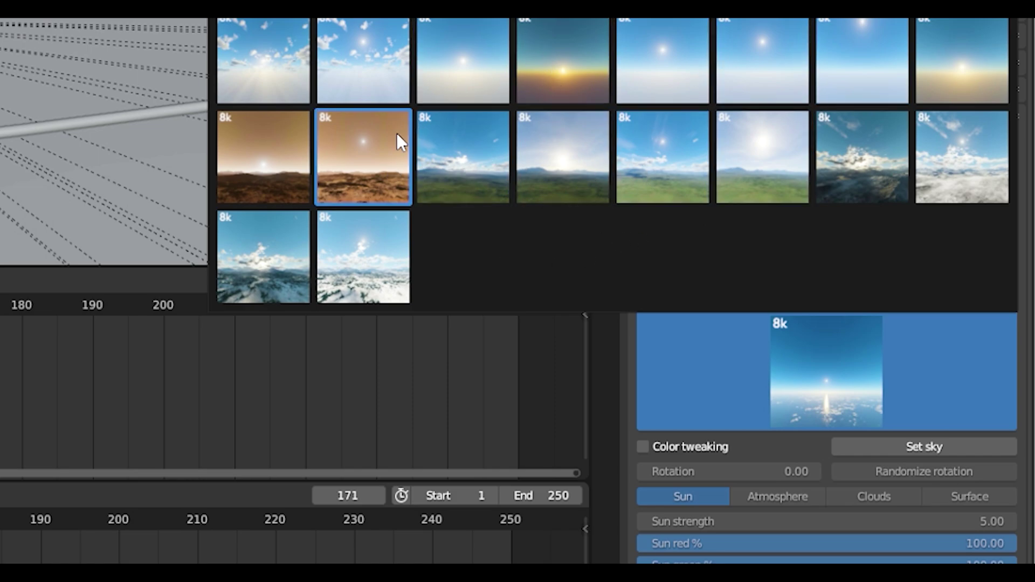
click(380, 47)
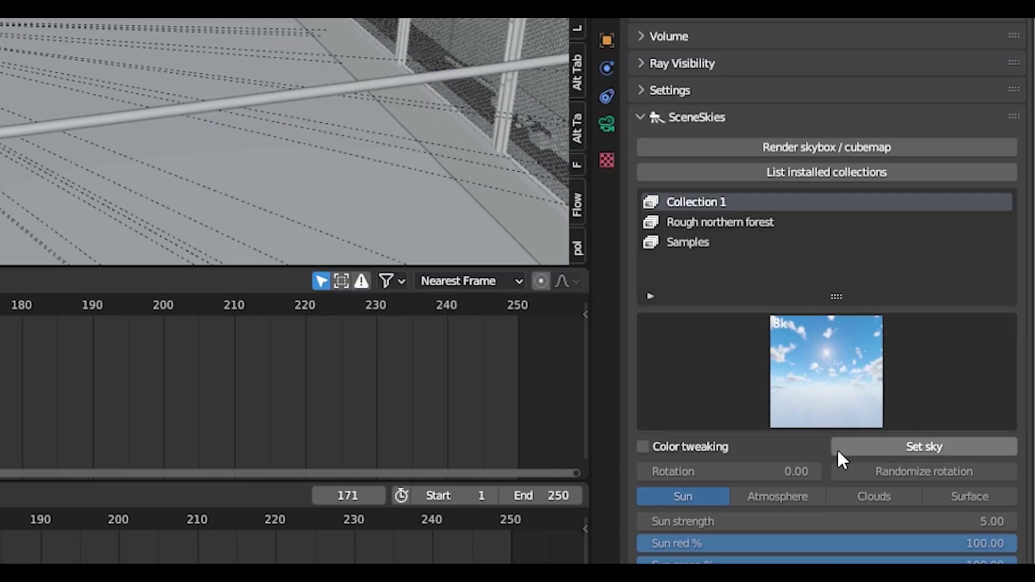
click(910, 453)
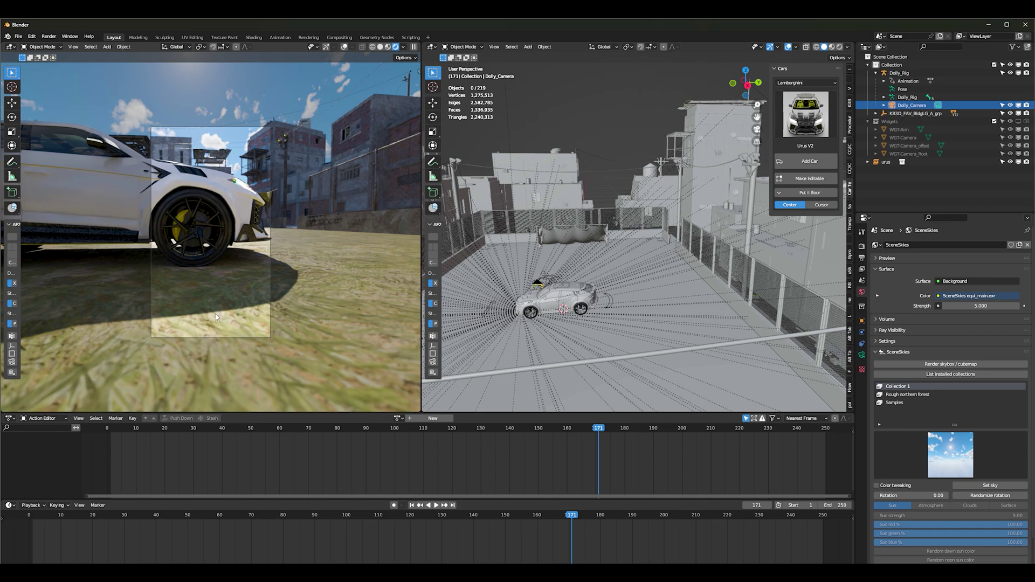
Step: Play the Dolly rig camera animation, stopping at frame 155, and bring up the render settings
key(space)
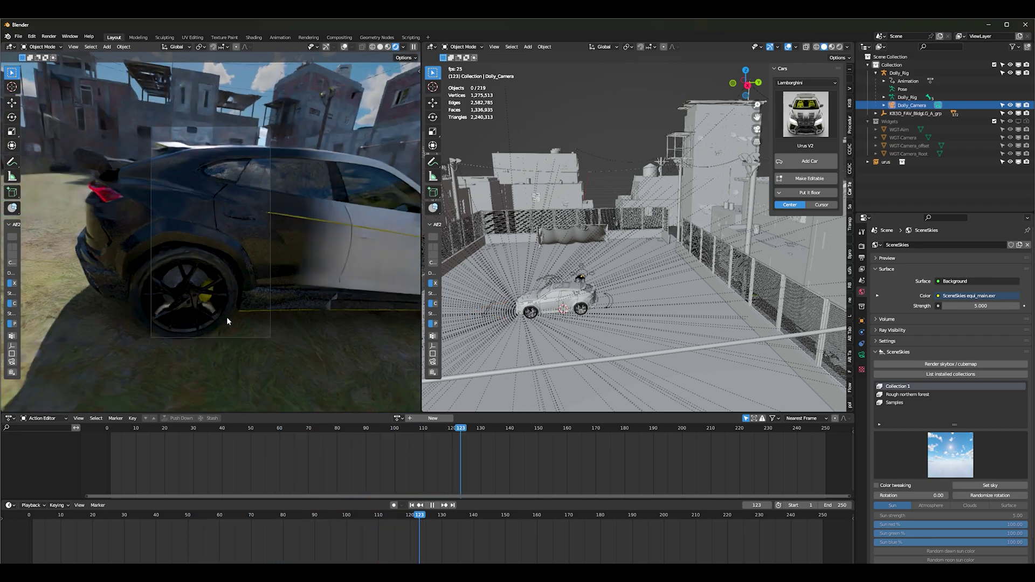
key(space)
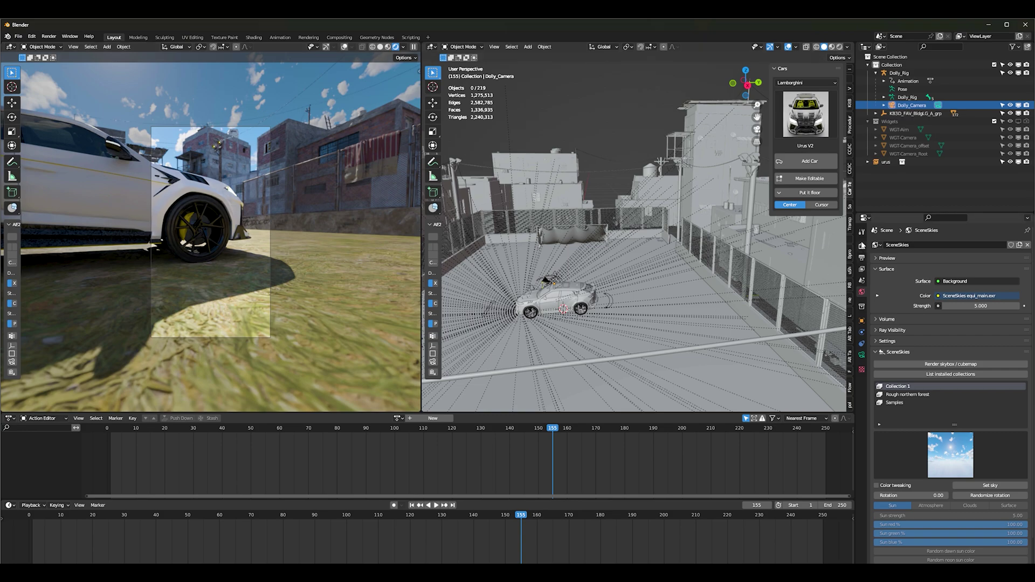
click(862, 246)
Step: Browse to and accept M:\blender assets\renders\cam anim\urus1 as the render output path
click(862, 259)
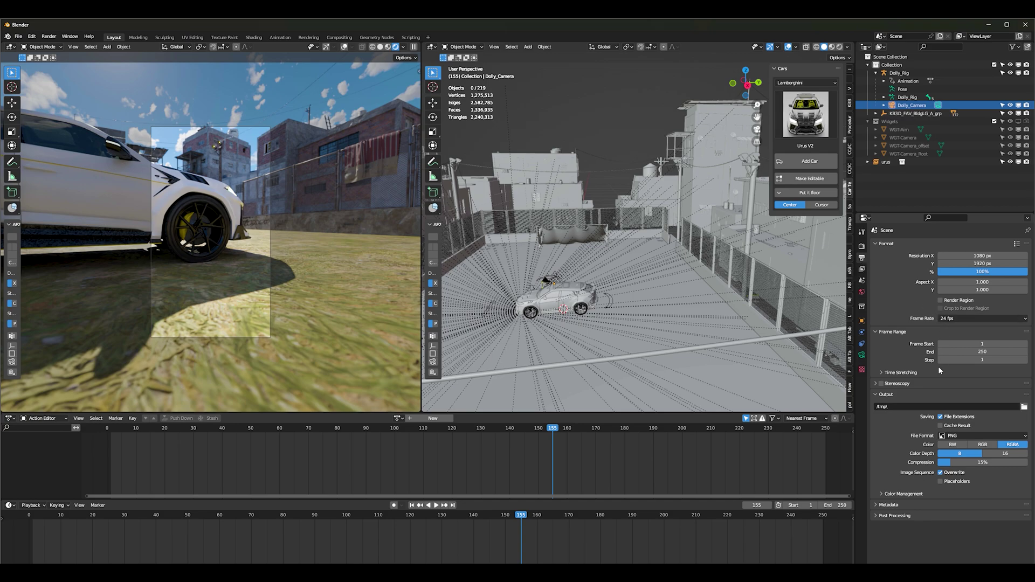
click(1024, 406)
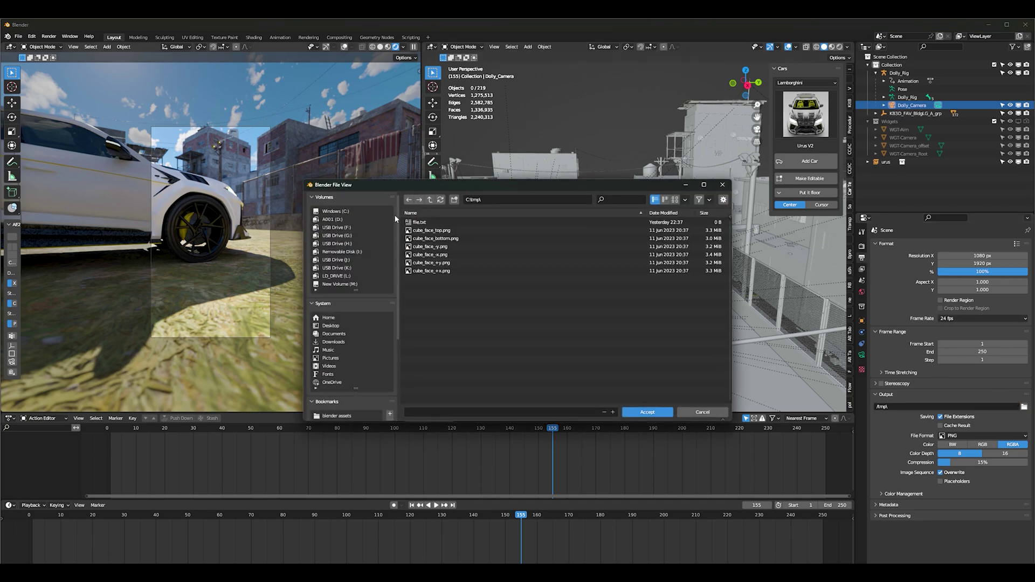
click(338, 366)
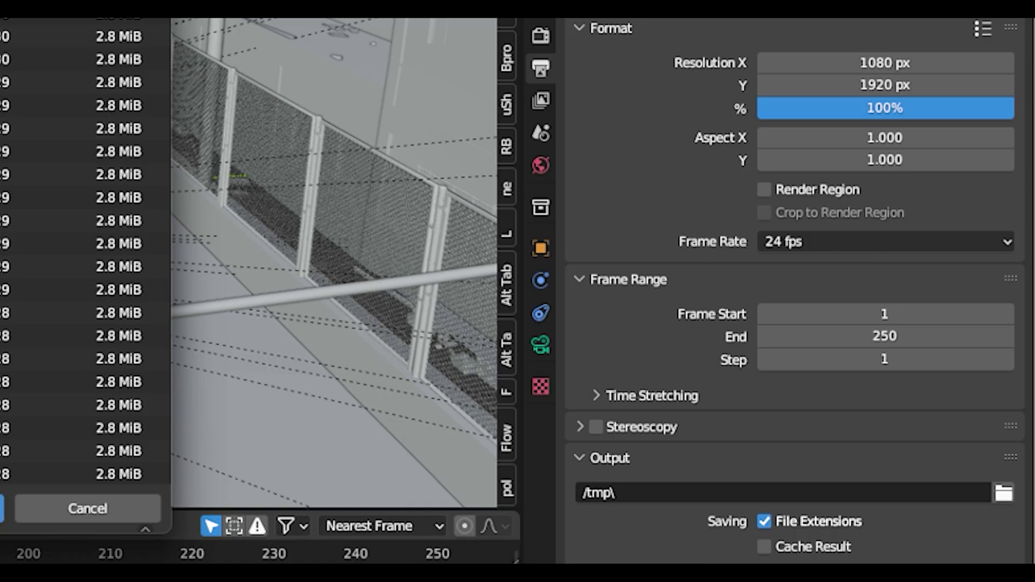
click(648, 412)
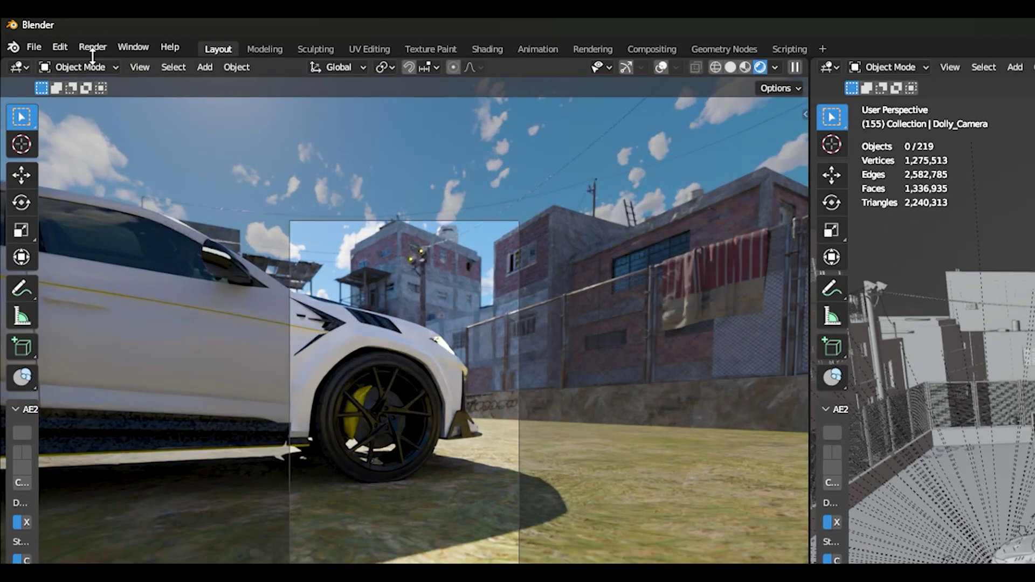
Step: Select the Dolly_Rig's camera control bone in Pose Mode and start moving it near the Urus
click(92, 49)
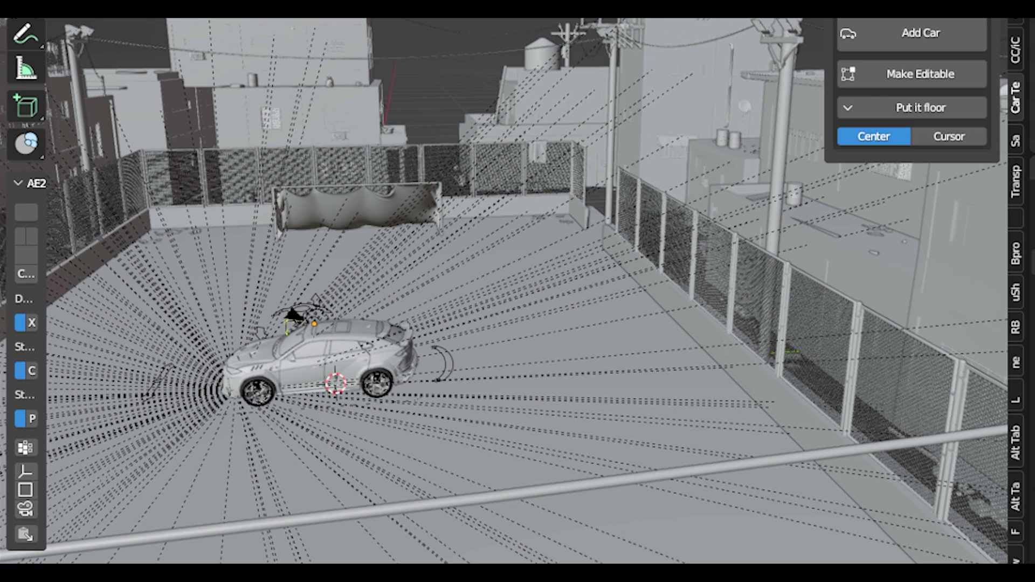
click(314, 312)
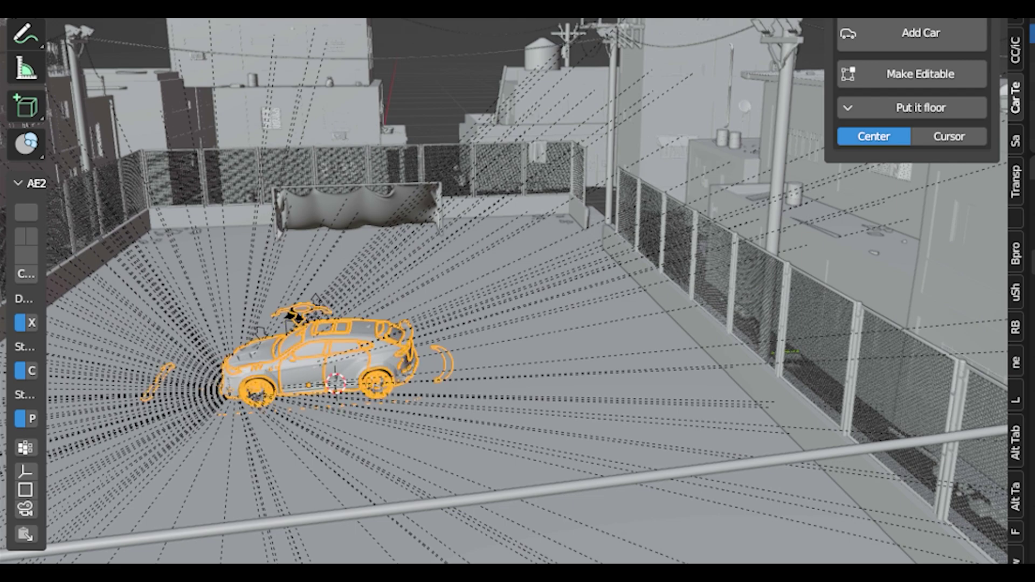
click(294, 314)
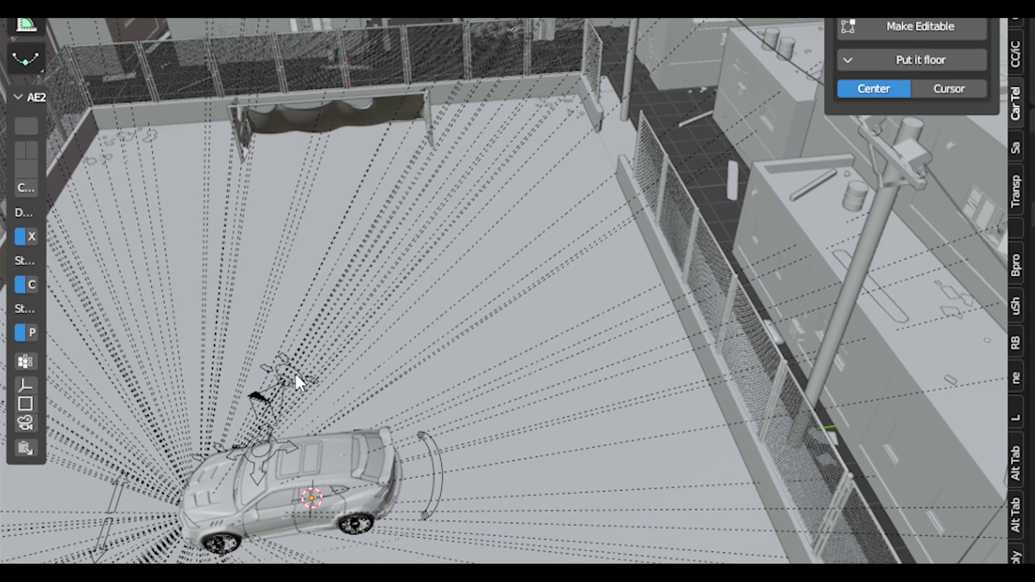
click(298, 391)
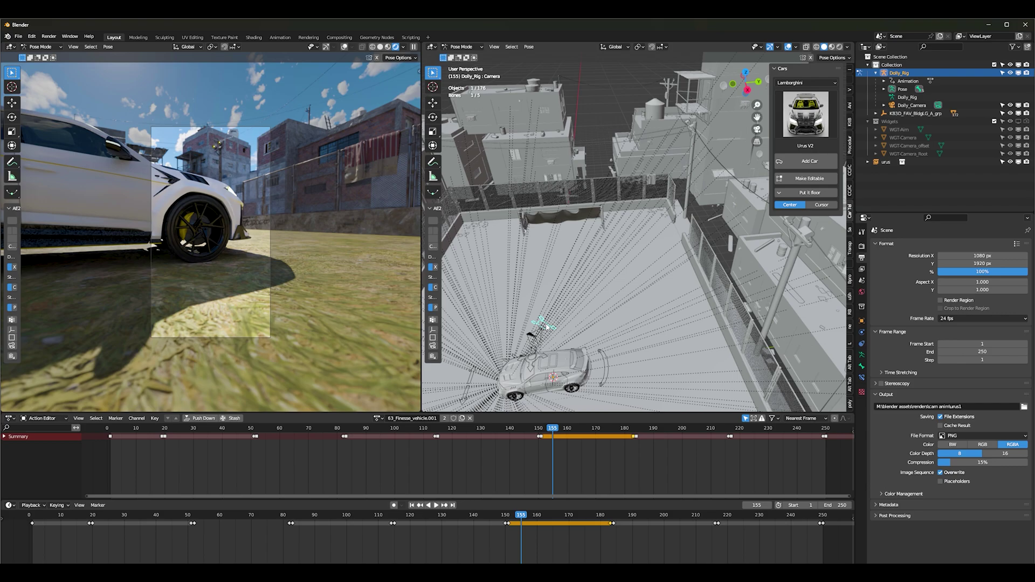
key(g)
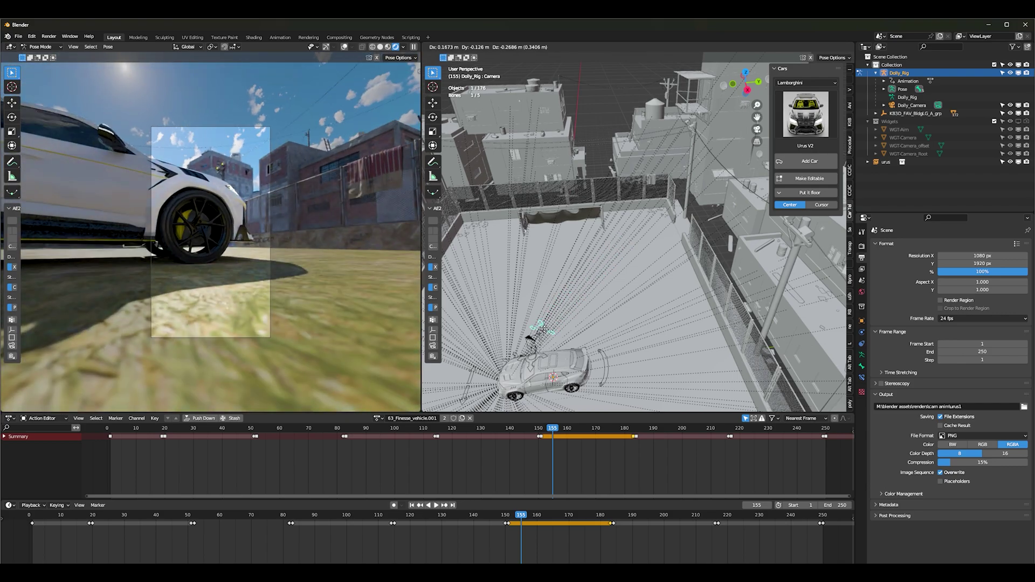
Step: Confirm the camera bone's new spot, raise the Aim bone along global Z, then select the Camera bone
click(545, 331)
scroll(545, 340, down, 3)
scroll(544, 341, up, 5)
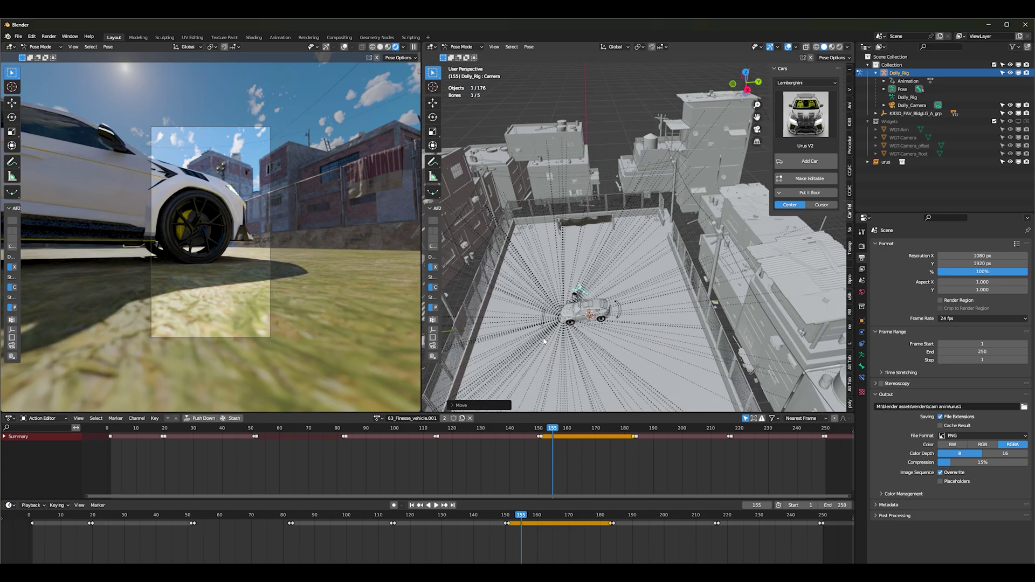
middle_drag(543, 340, 700, 326)
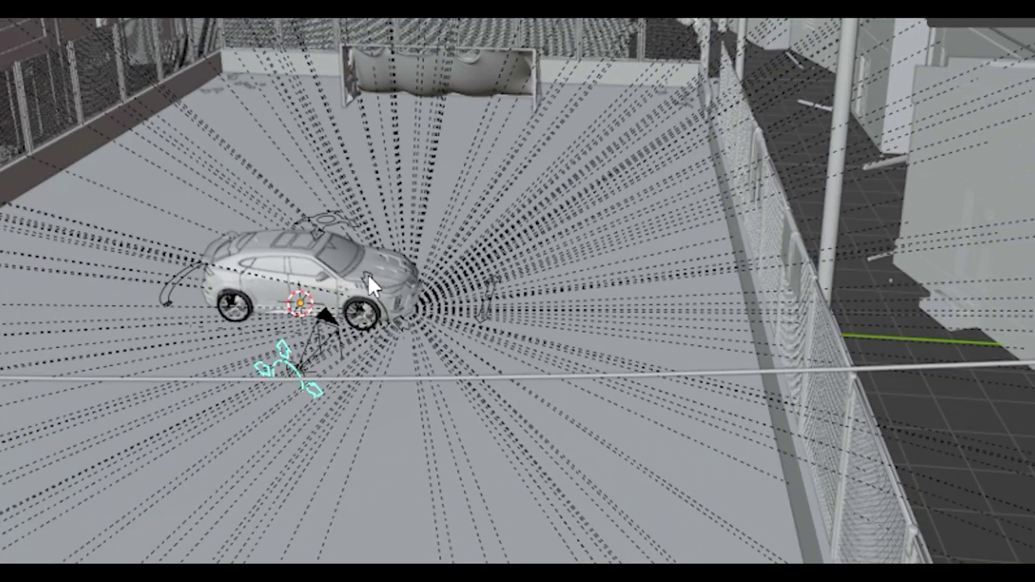
click(587, 297)
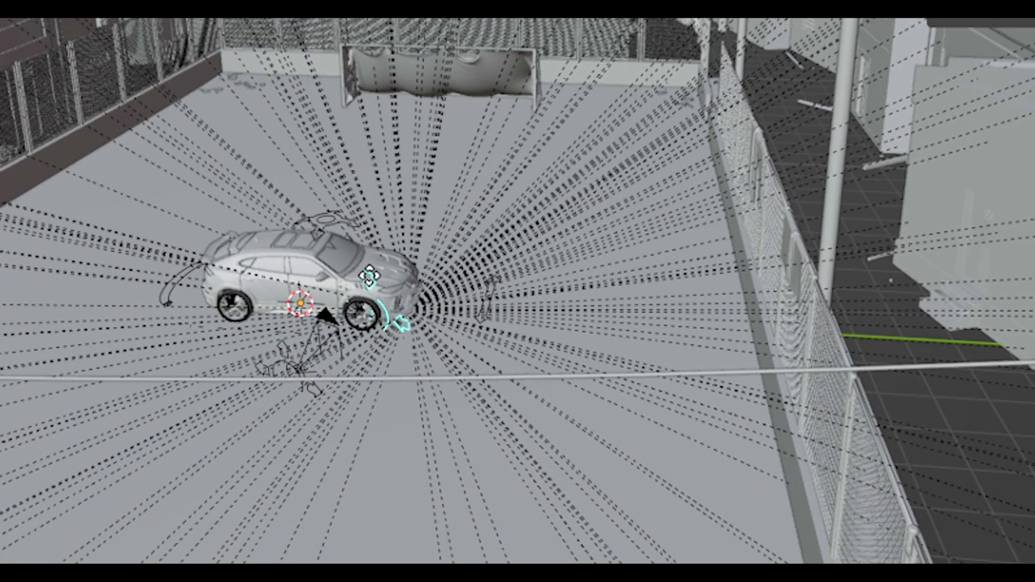
key(shift+z)
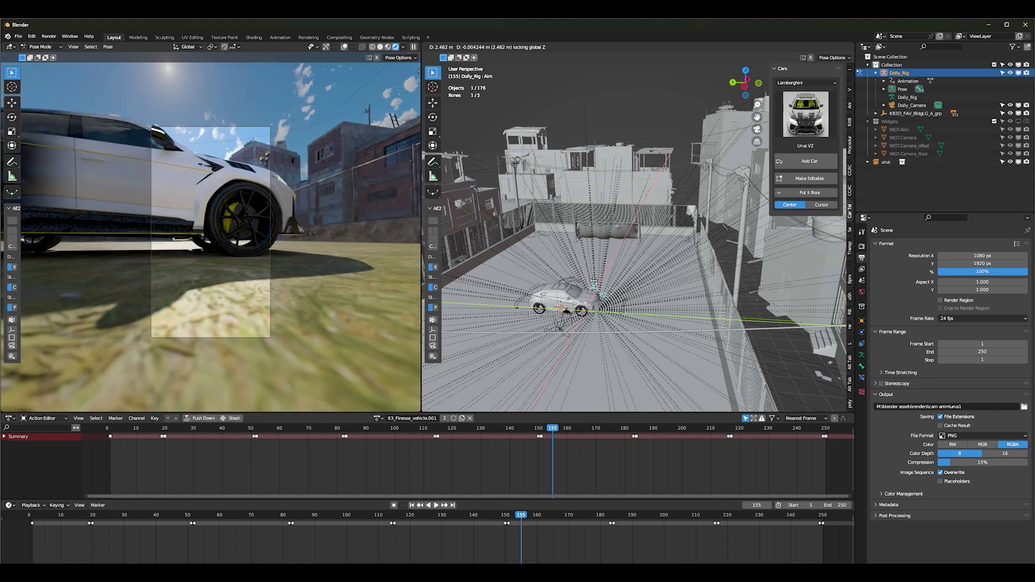
key(z)
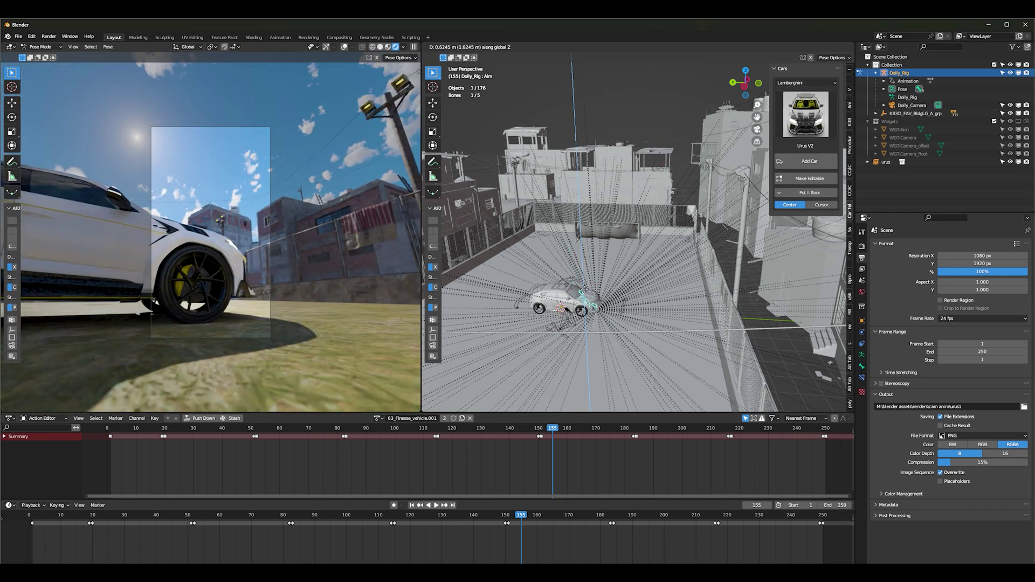
click(583, 289)
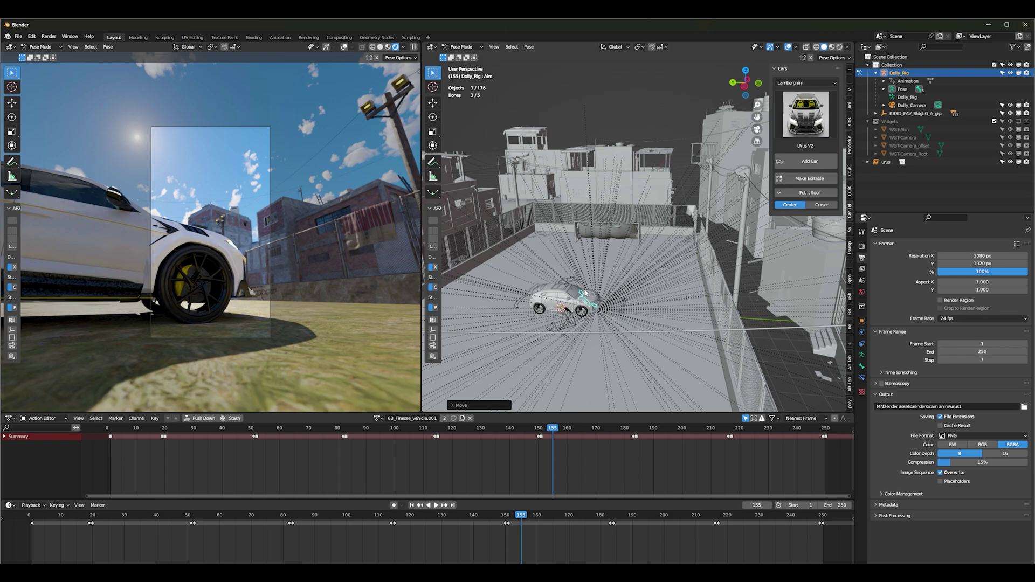
click(560, 330)
Step: Rotate the Camera bone about Z, then move it to frame the Urus's front three-quarter
key(r)
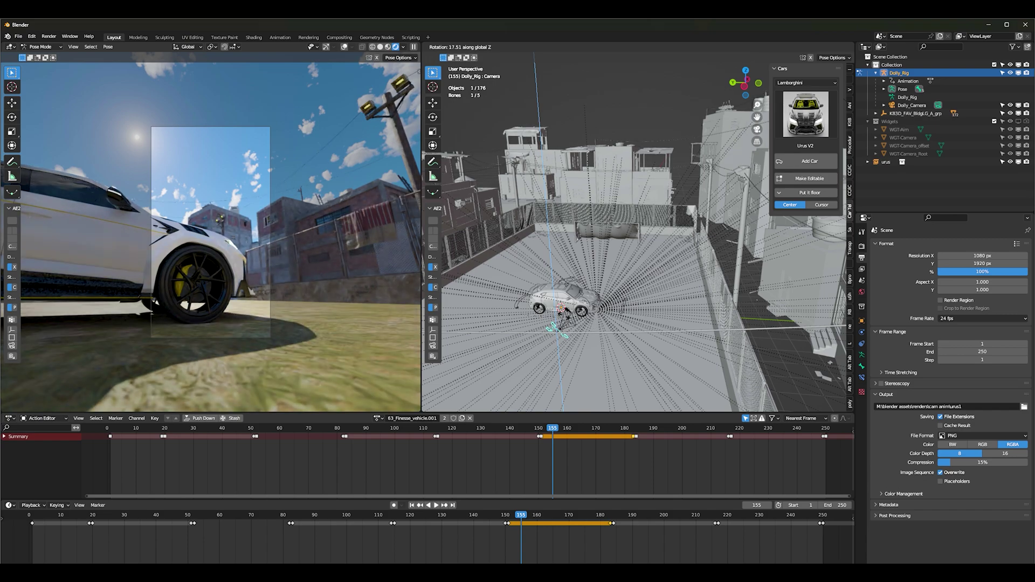
click(570, 319)
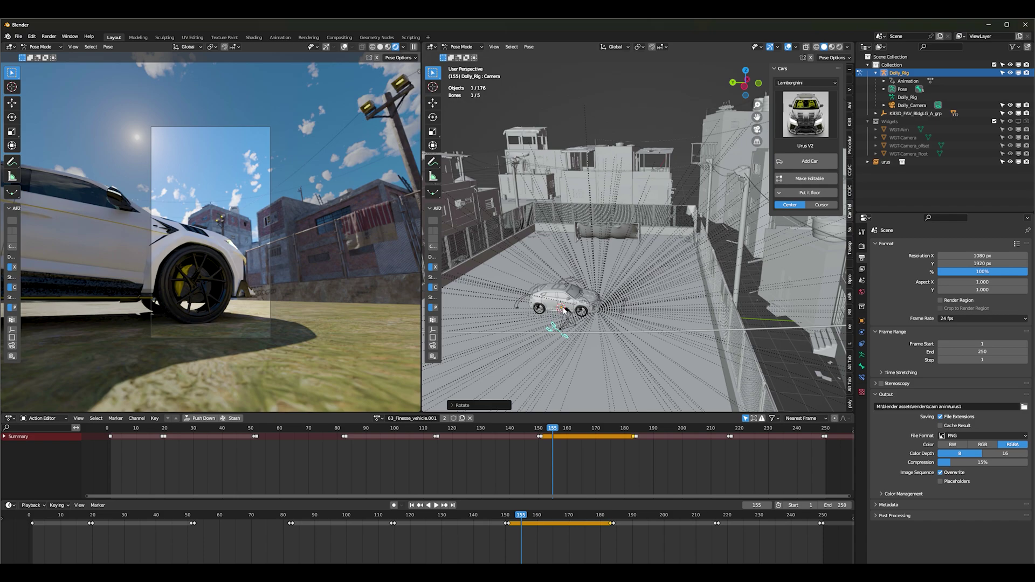
key(g)
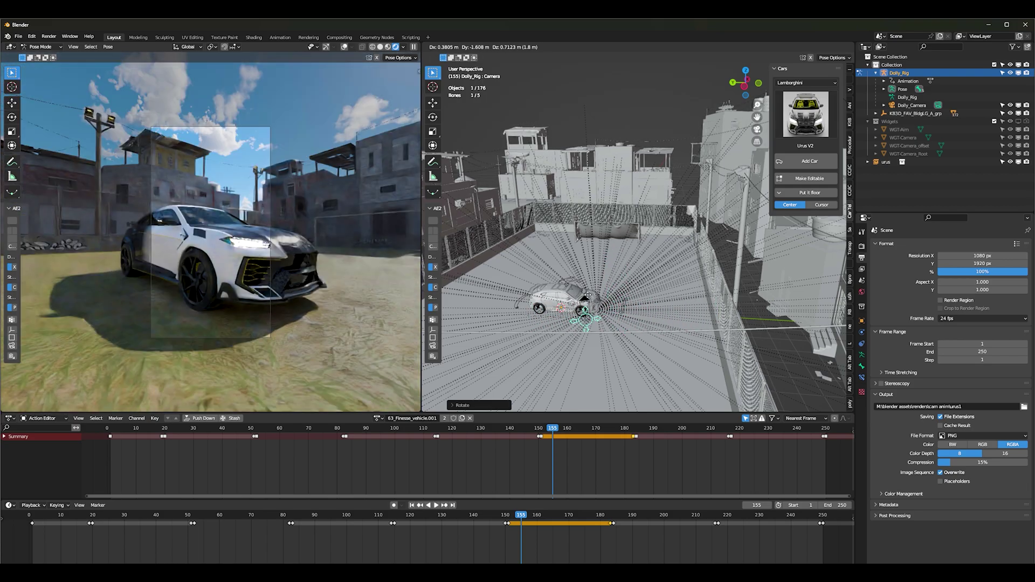
Step: Lock in the camera bone's placement and preview the reframed shot up to frame 209
click(646, 294)
key(space)
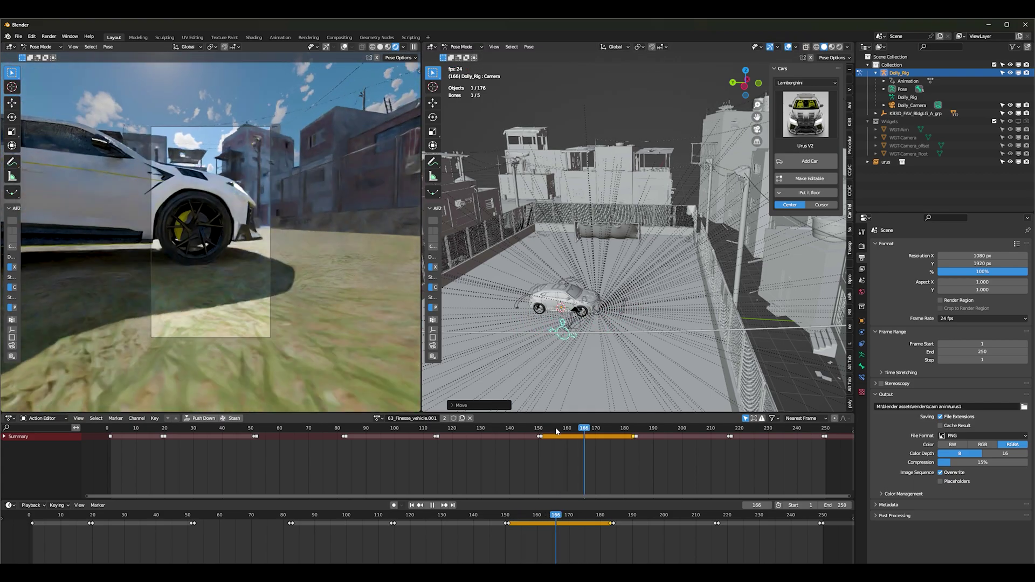
key(space)
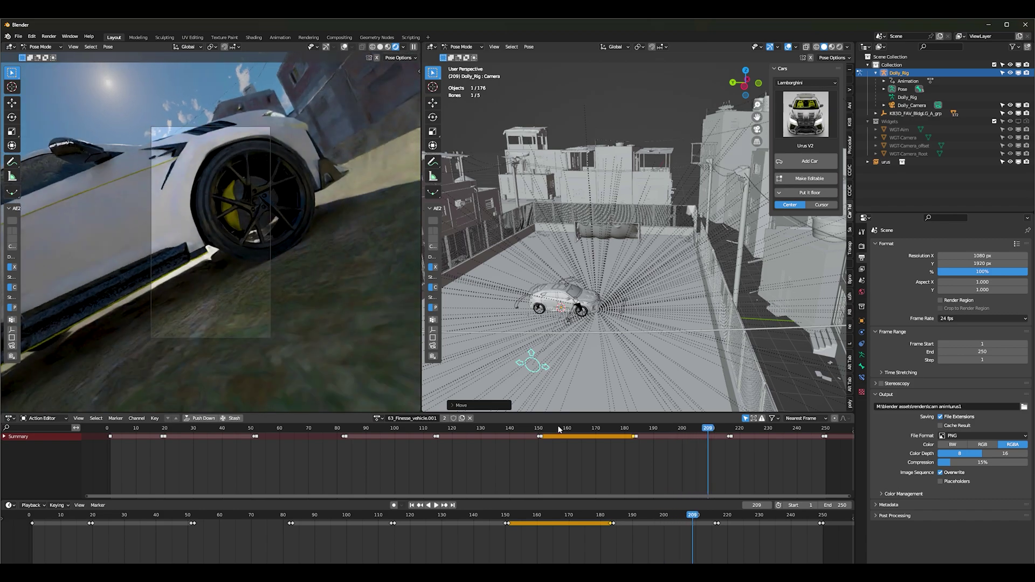